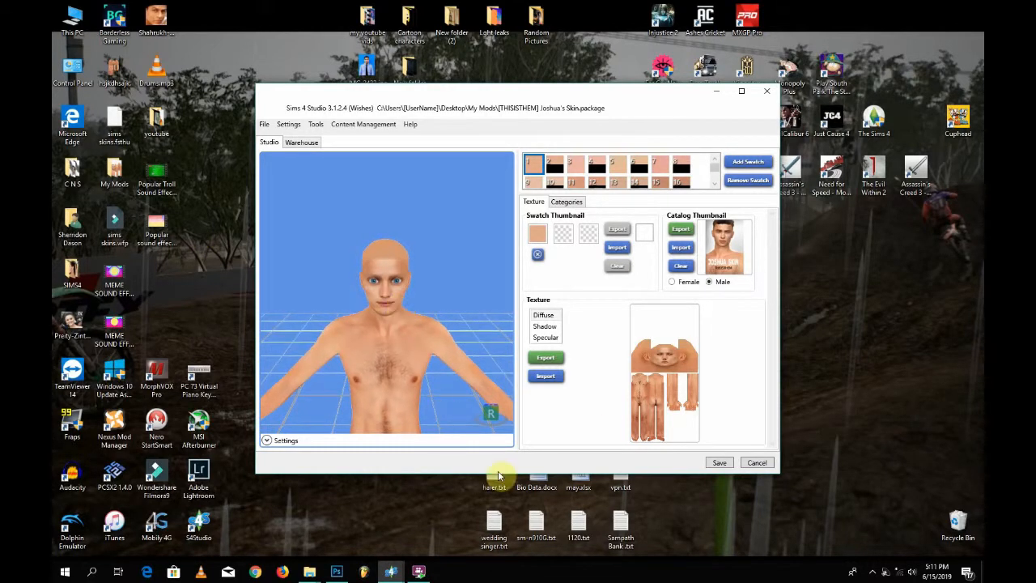
pyautogui.click(336, 571)
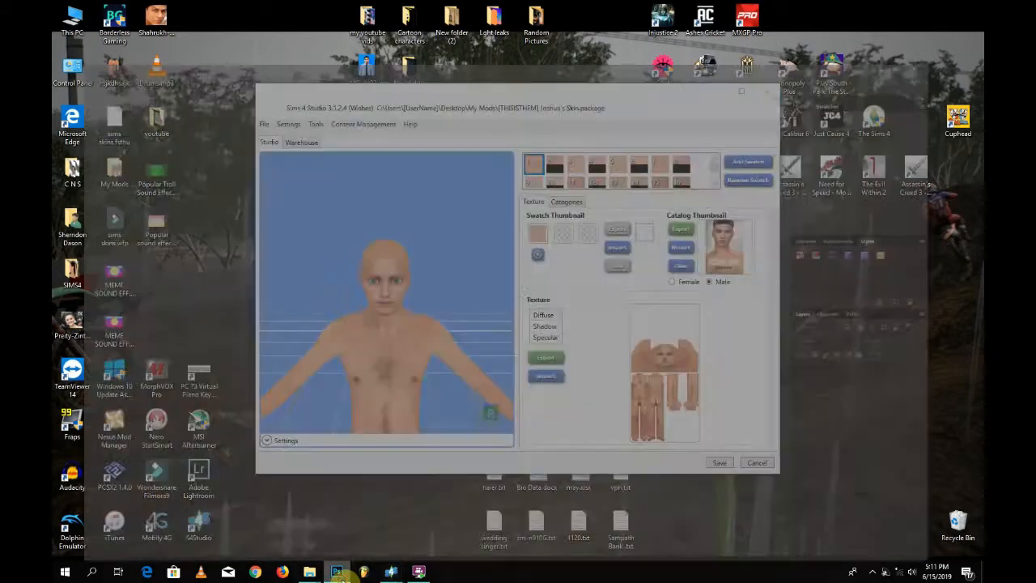
pyautogui.click(338, 573)
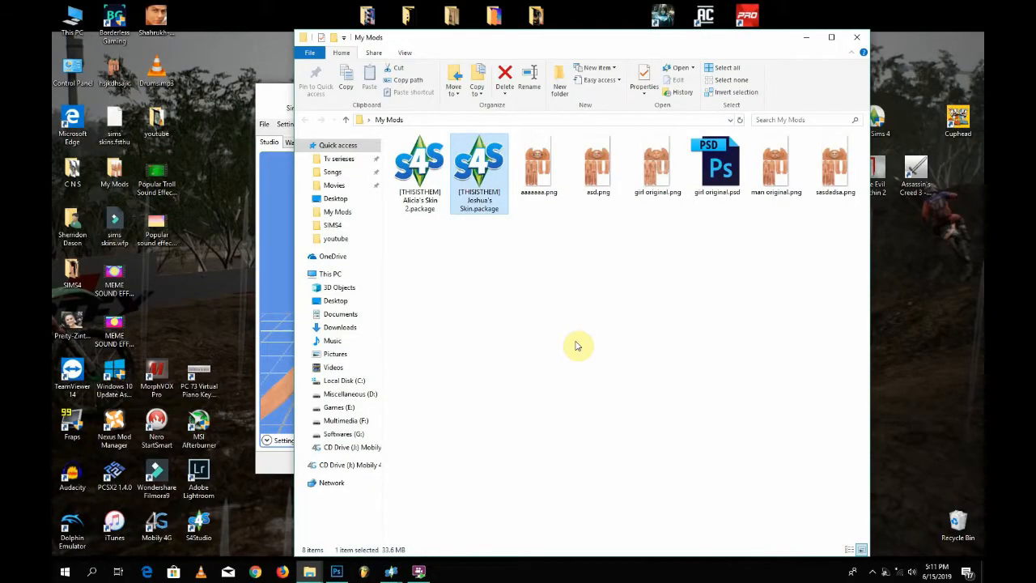
# Examine the 3D body preview of the Joshua's Skin package in Sims 4 Studio.
pyautogui.moveTo(535, 195)
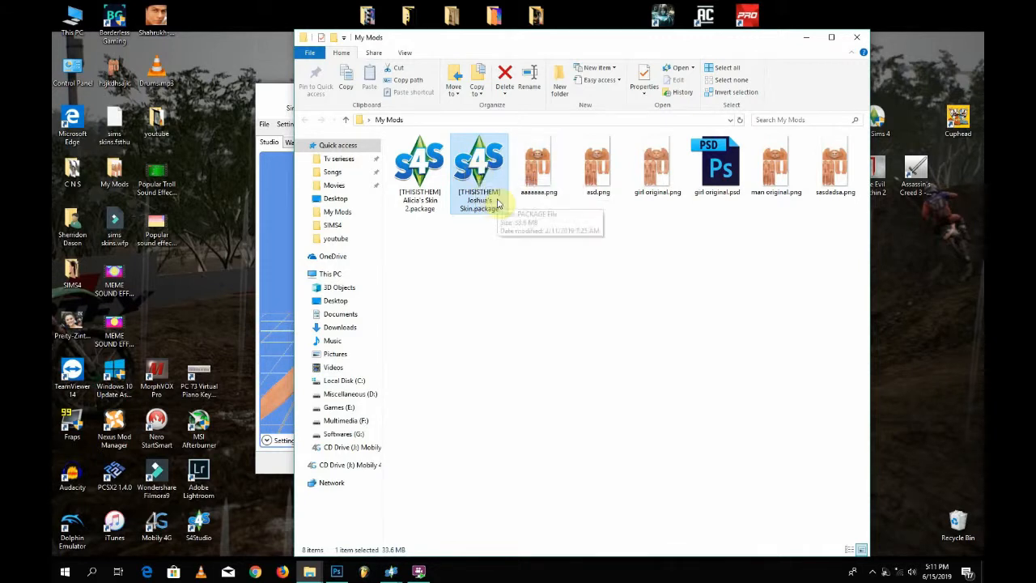
pyautogui.doubleClick(484, 216)
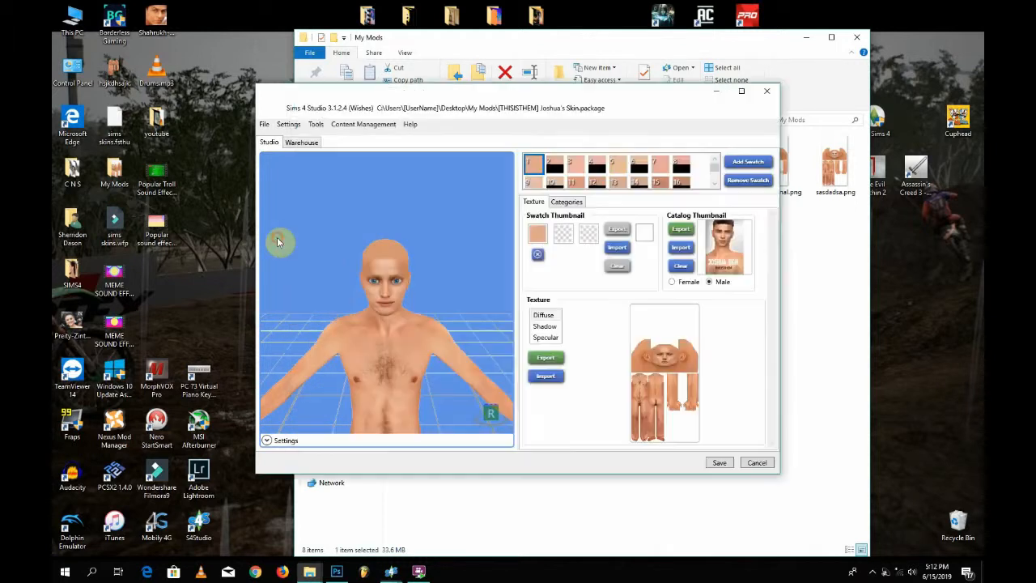
pyautogui.scroll(-1, 319, 231)
pyautogui.moveTo(376, 271); pyautogui.dragTo(407, 394)
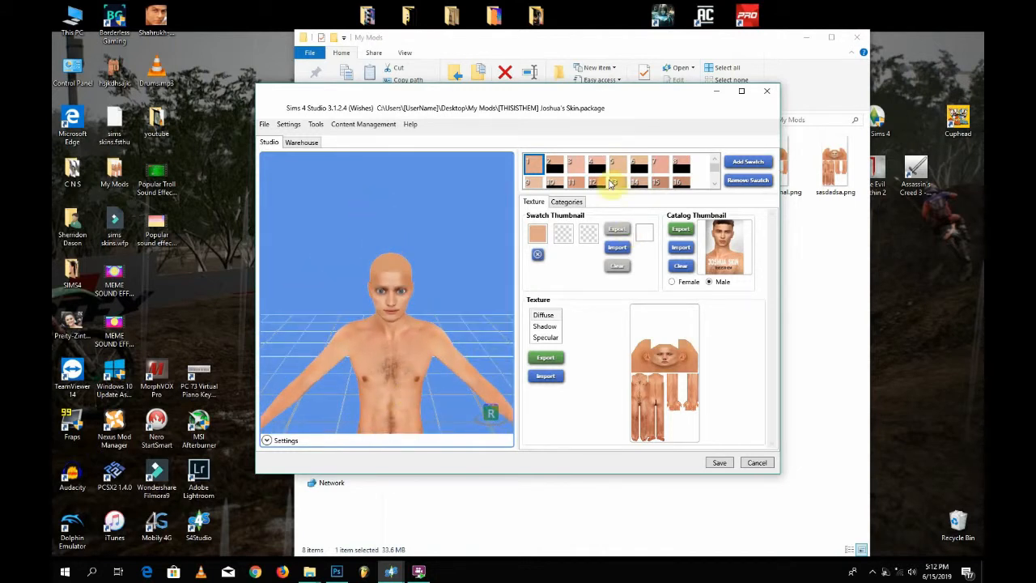
pyautogui.click(557, 172)
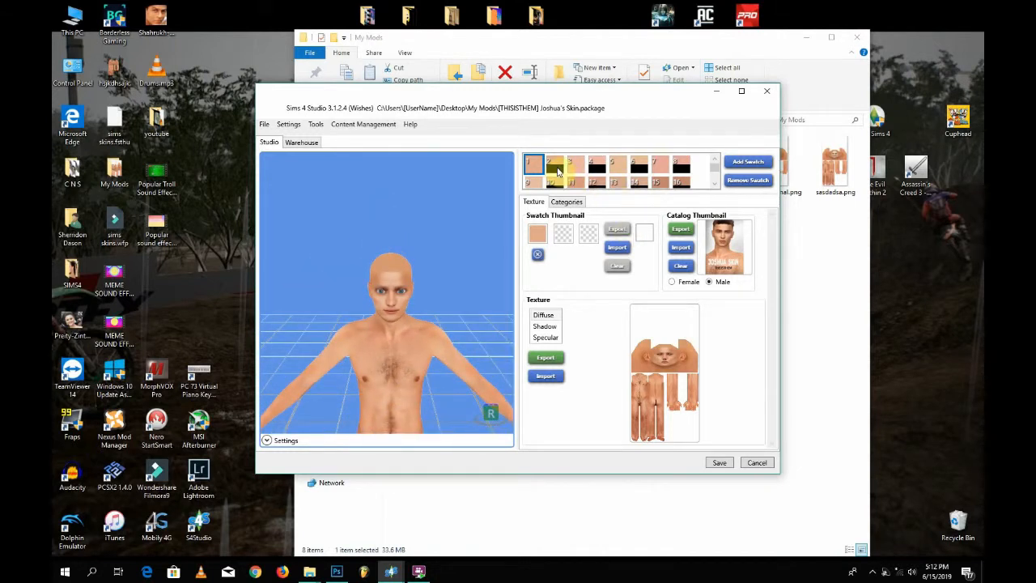
pyautogui.moveTo(397, 317); pyautogui.dragTo(397, 290)
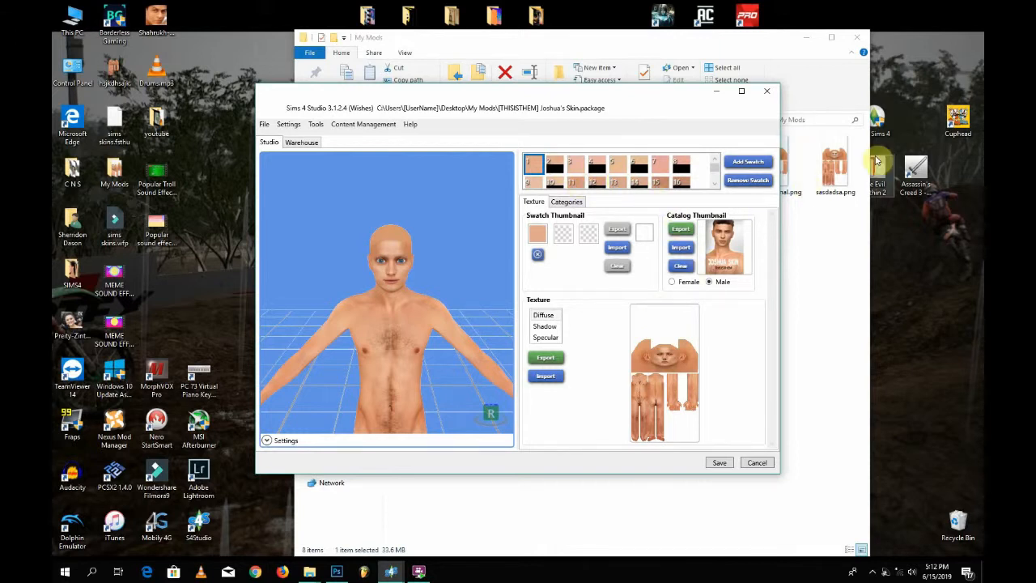
# Preview the man original.png skin texture from the My Mods folder, closing the image when done.
pyautogui.click(841, 164)
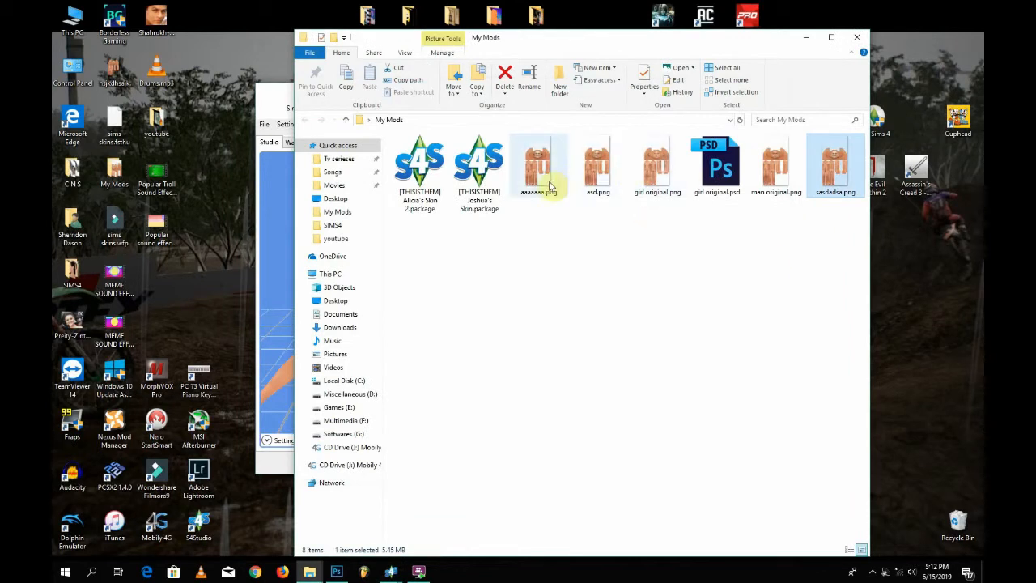
pyautogui.doubleClick(775, 166)
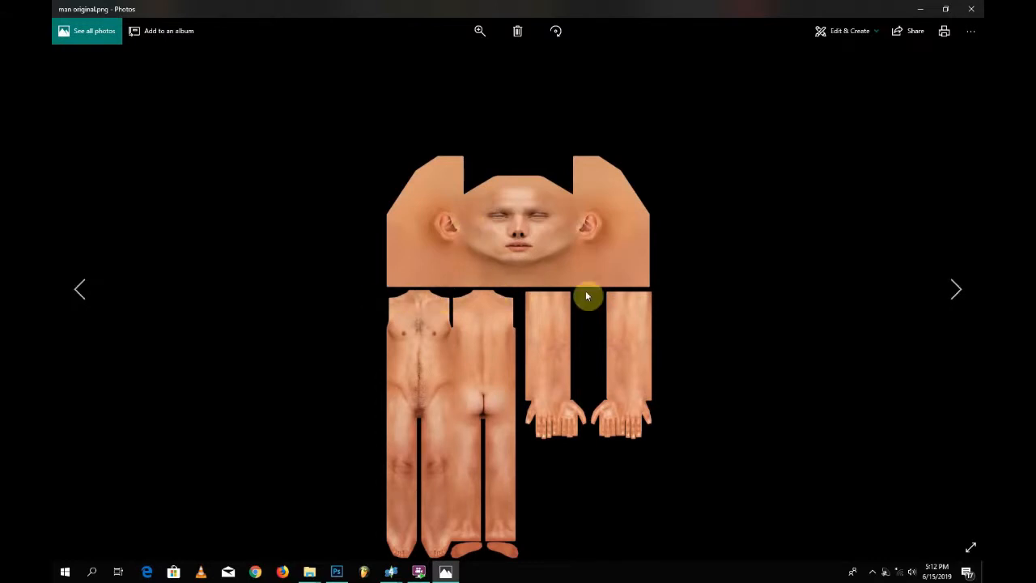
pyautogui.click(971, 9)
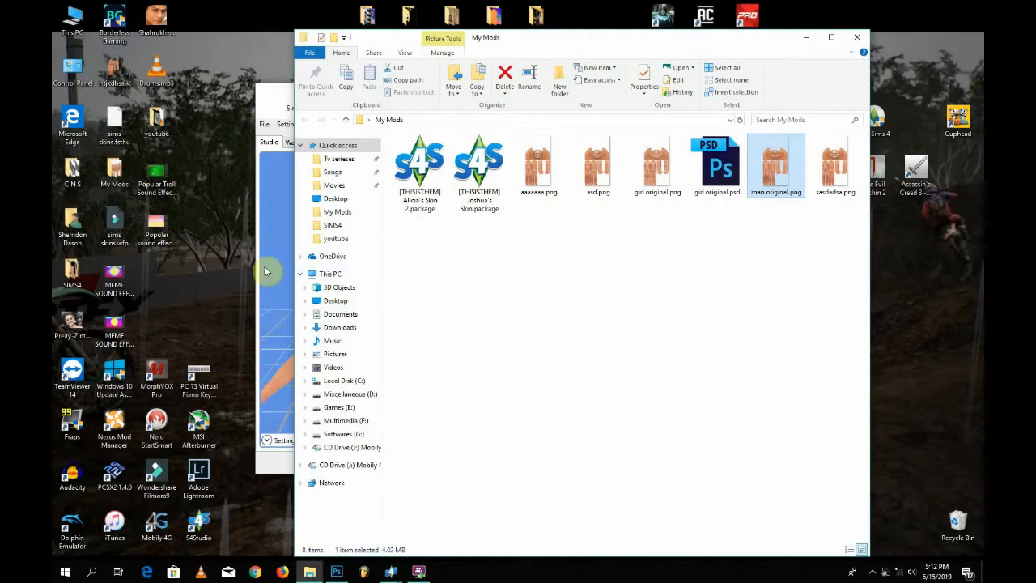
pyautogui.click(264, 271)
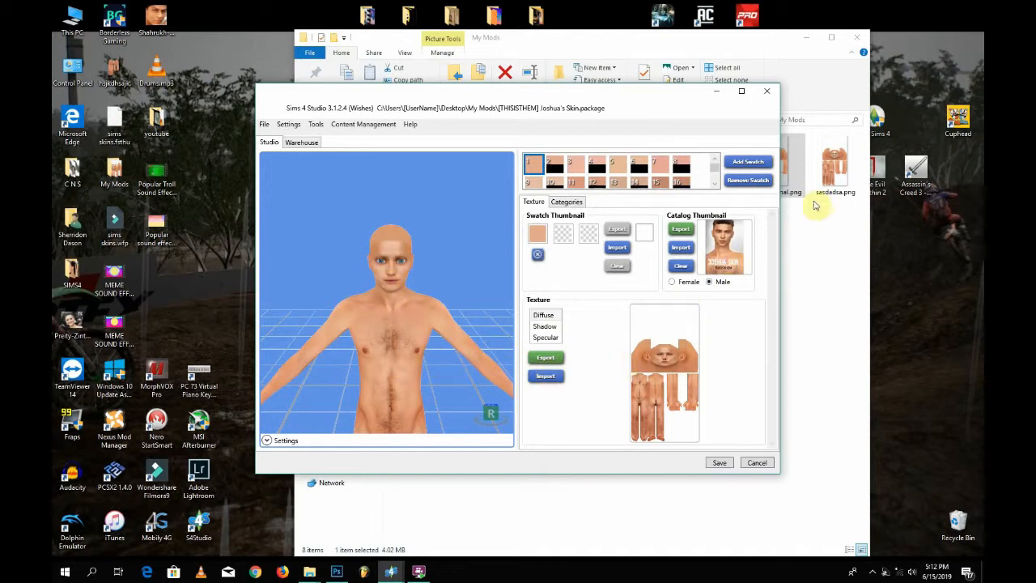
pyautogui.click(556, 386)
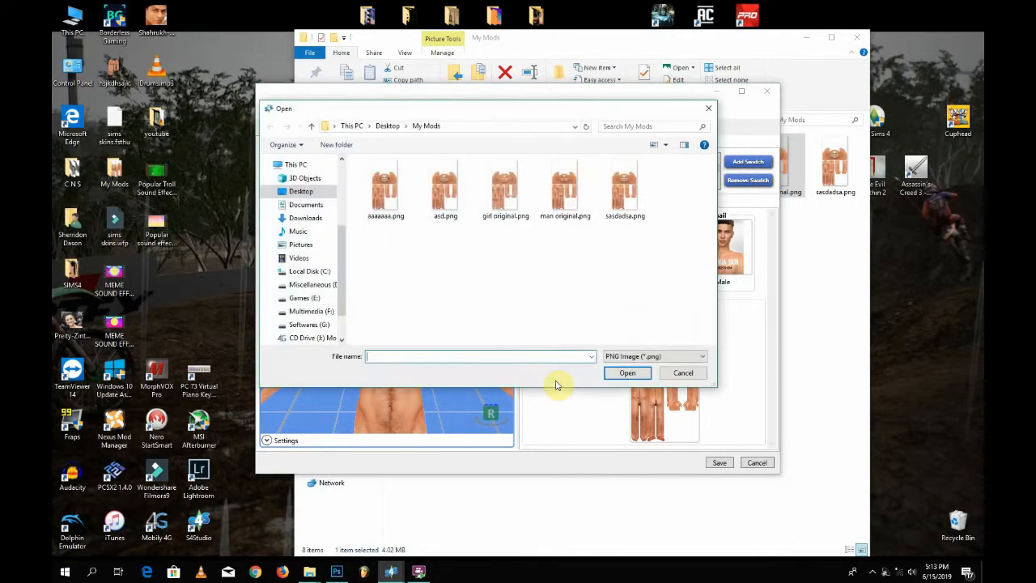
pyautogui.click(314, 193)
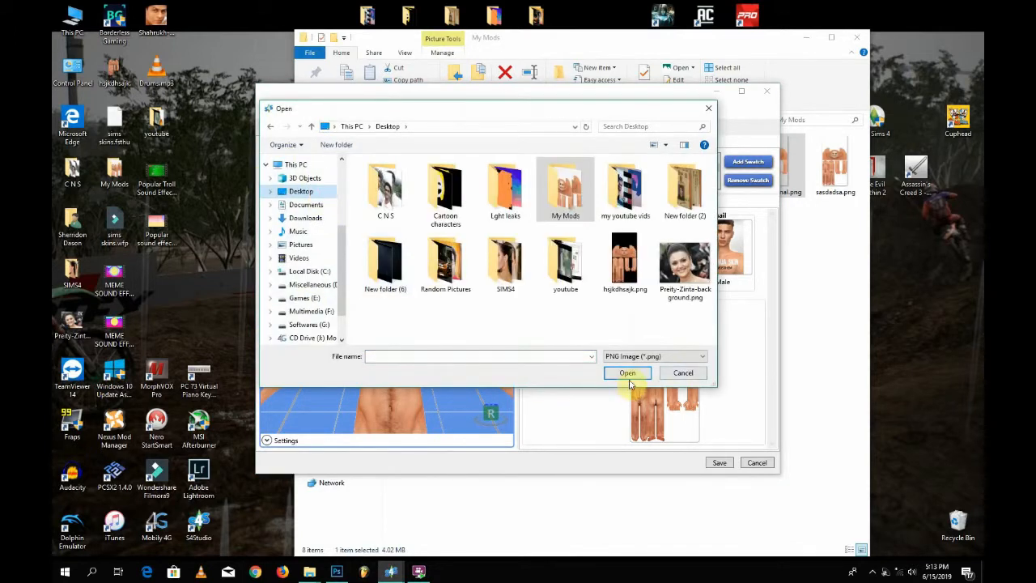
pyautogui.write('1')
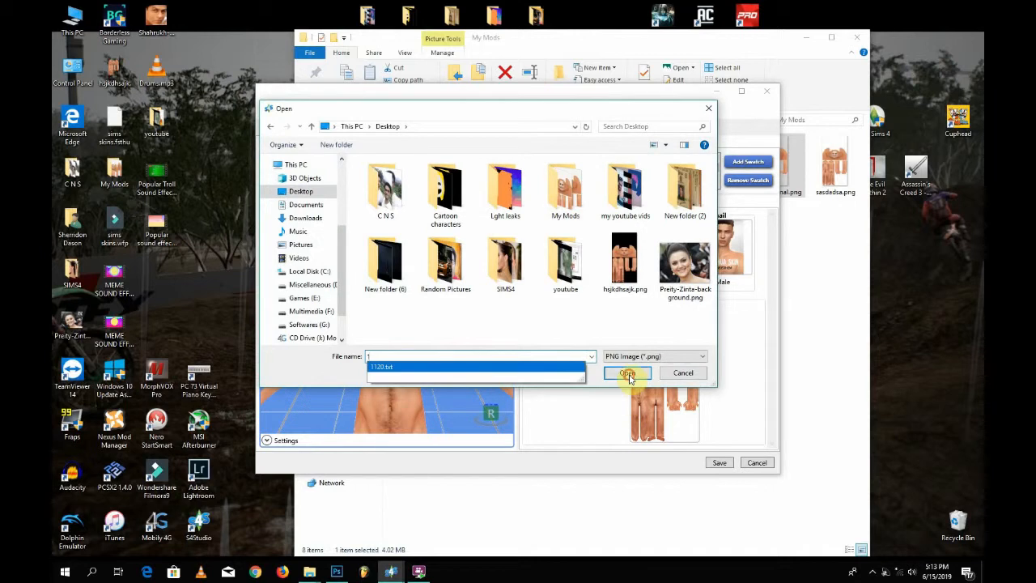
pyautogui.click(627, 372)
pyautogui.click(596, 327)
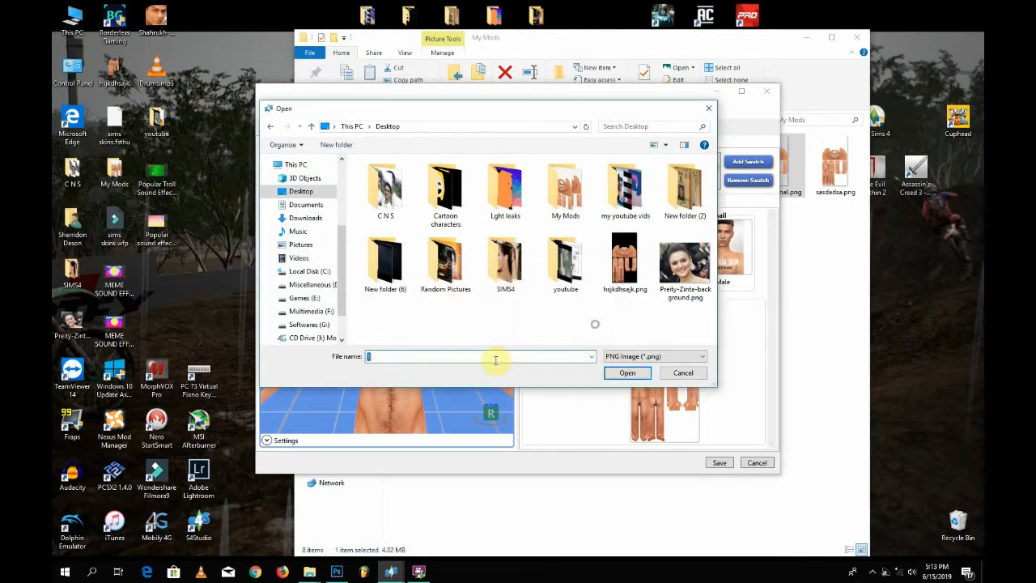
pyautogui.click(623, 373)
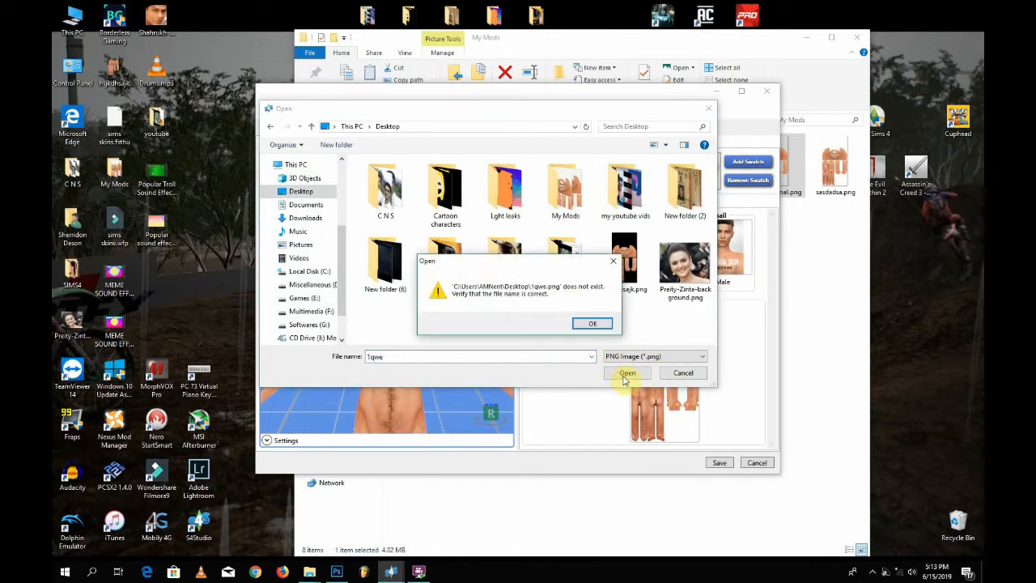
pyautogui.click(596, 325)
pyautogui.click(687, 373)
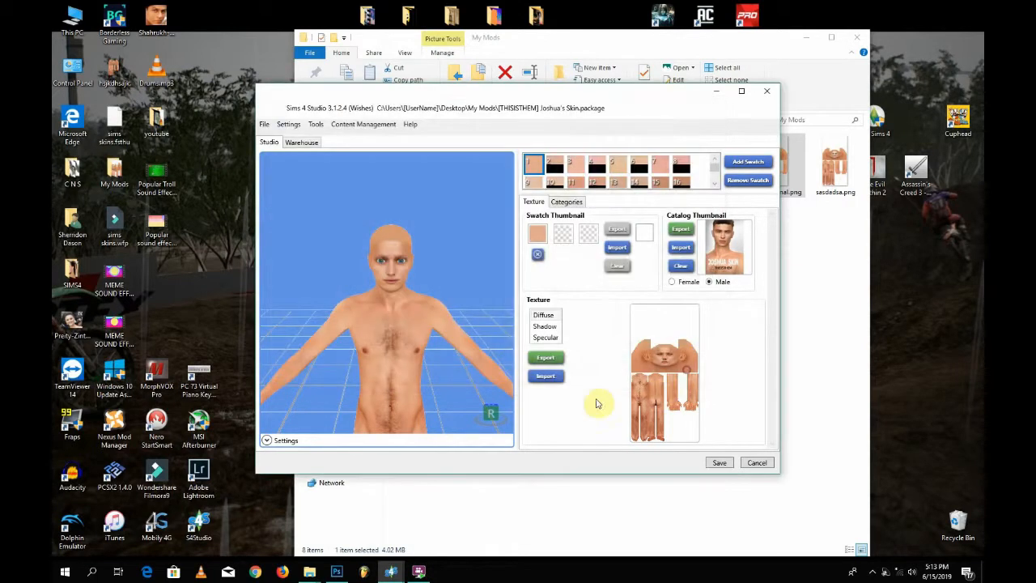
# Export the skin's texture from Sims 4 Studio to the Desktop as a PNG named dfs, and close the extra Desktop folder window.
pyautogui.click(555, 360)
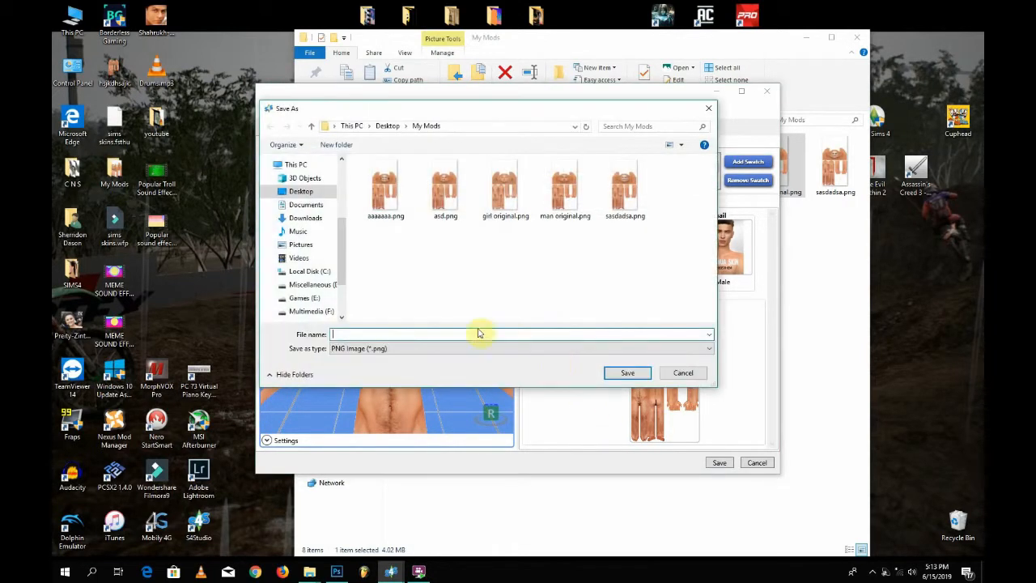
pyautogui.click(300, 191)
pyautogui.click(470, 335)
pyautogui.write('dfs')
pyautogui.click(609, 373)
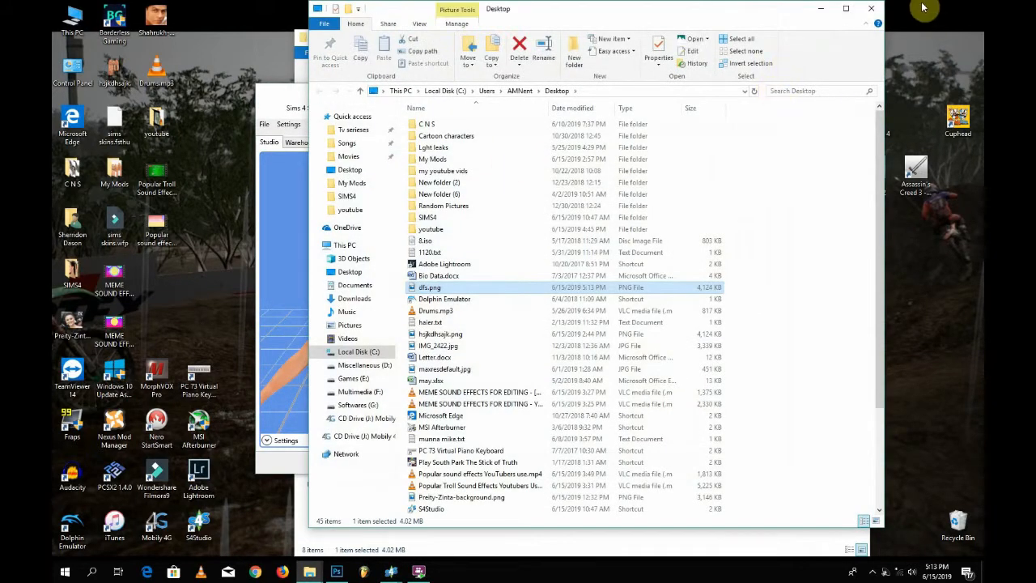
pyautogui.click(880, 10)
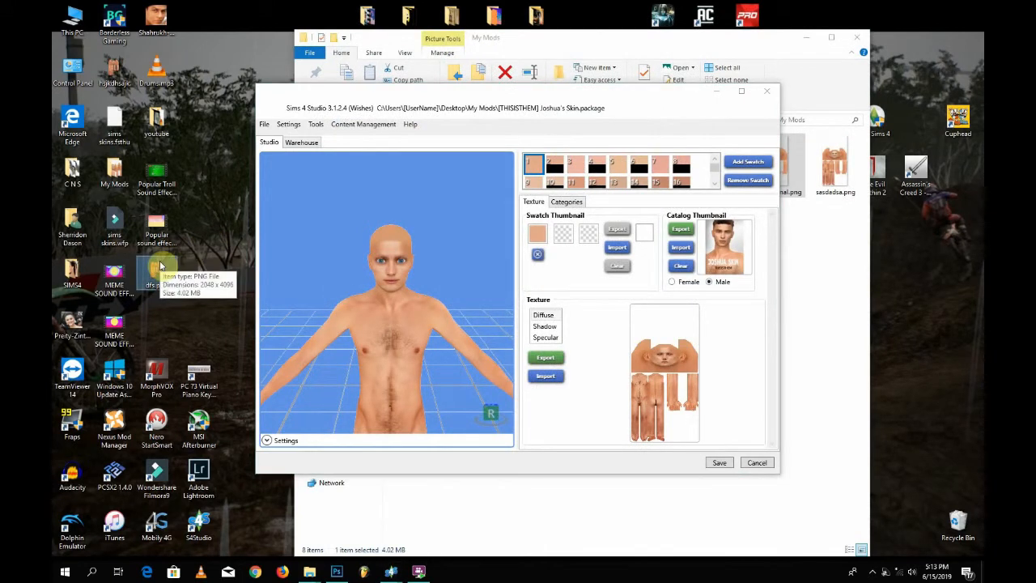
# Open the exported dfs.png in Photoshop and duplicate its layer.
pyautogui.moveTo(160, 265); pyautogui.dragTo(342, 194)
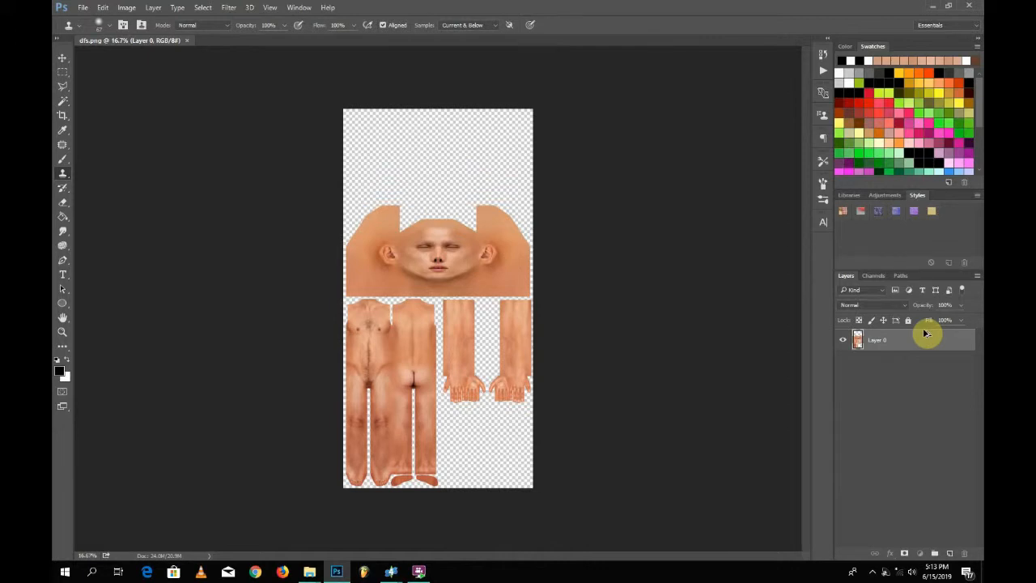
pyautogui.hotkey('ctrl', 'j')
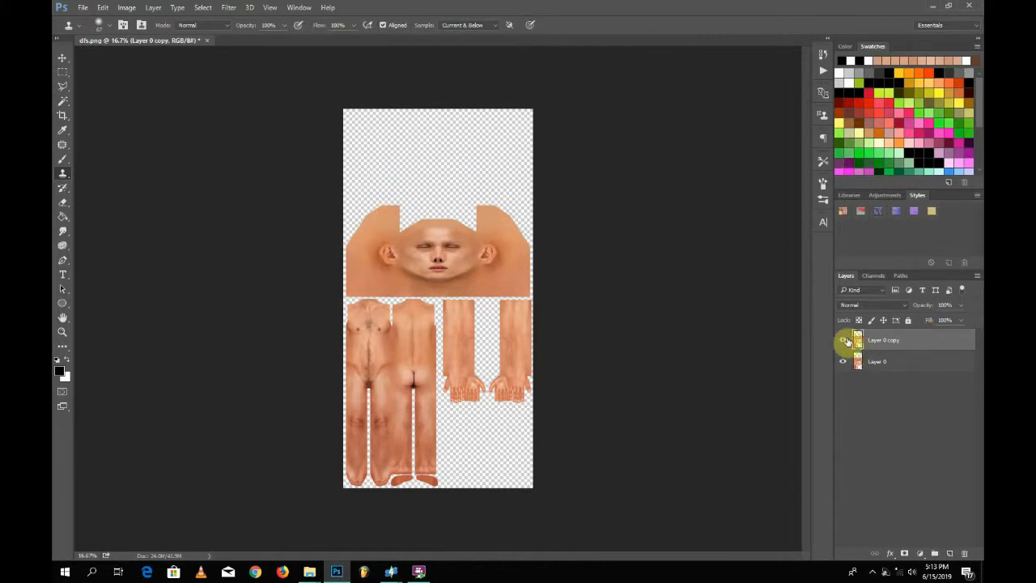
# Browse the SIMS4 folder on the Desktop for face reference photos, previewing the Preity Zinta front and side portraits.
pyautogui.click(931, 8)
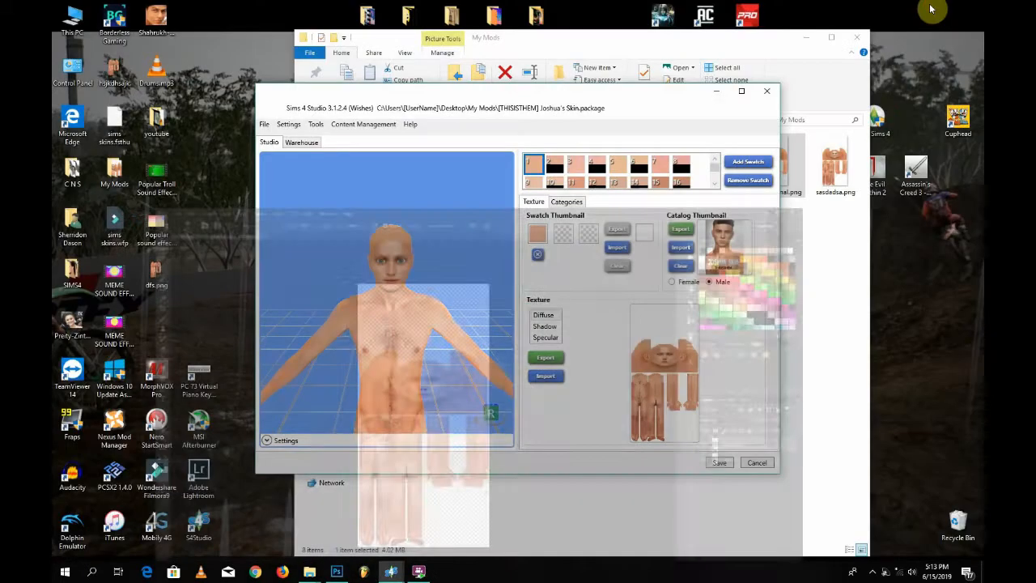
pyautogui.click(833, 320)
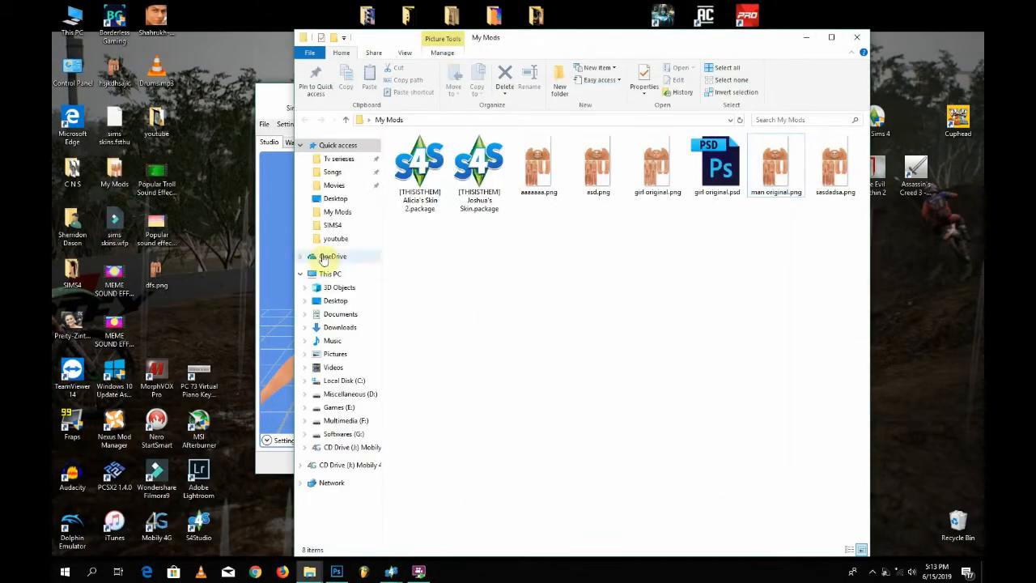
pyautogui.click(215, 247)
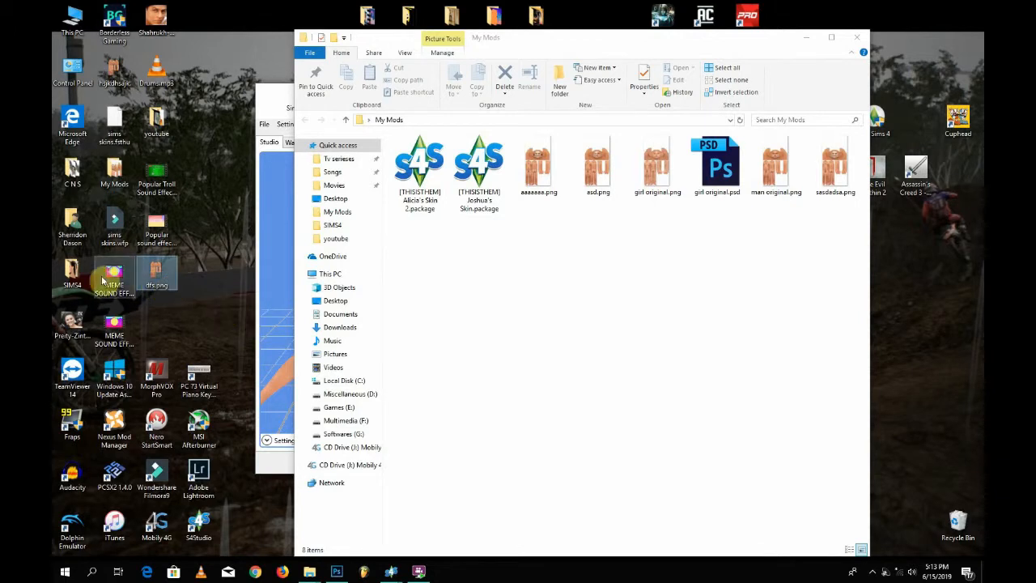
pyautogui.doubleClick(73, 273)
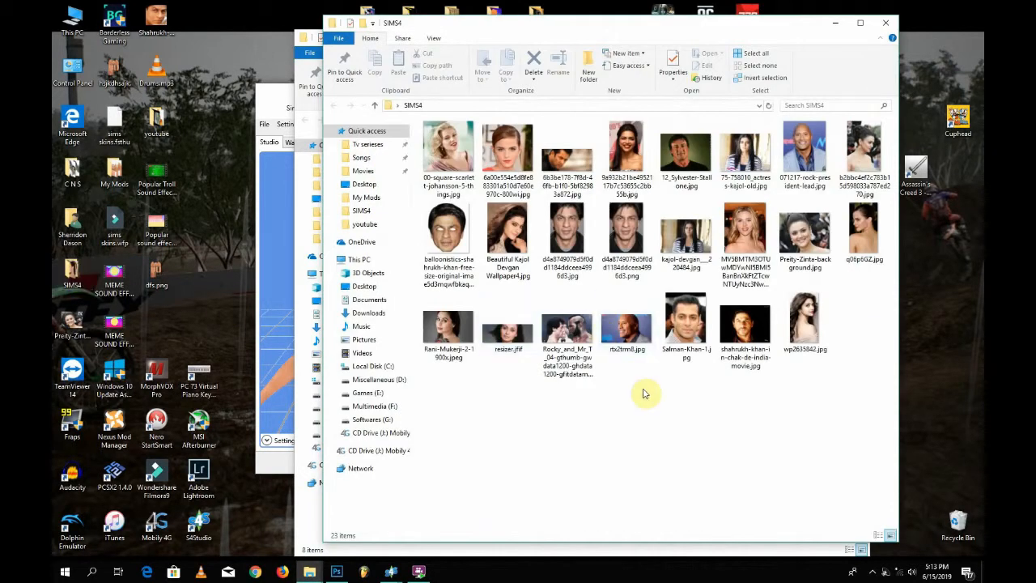
pyautogui.click(713, 340)
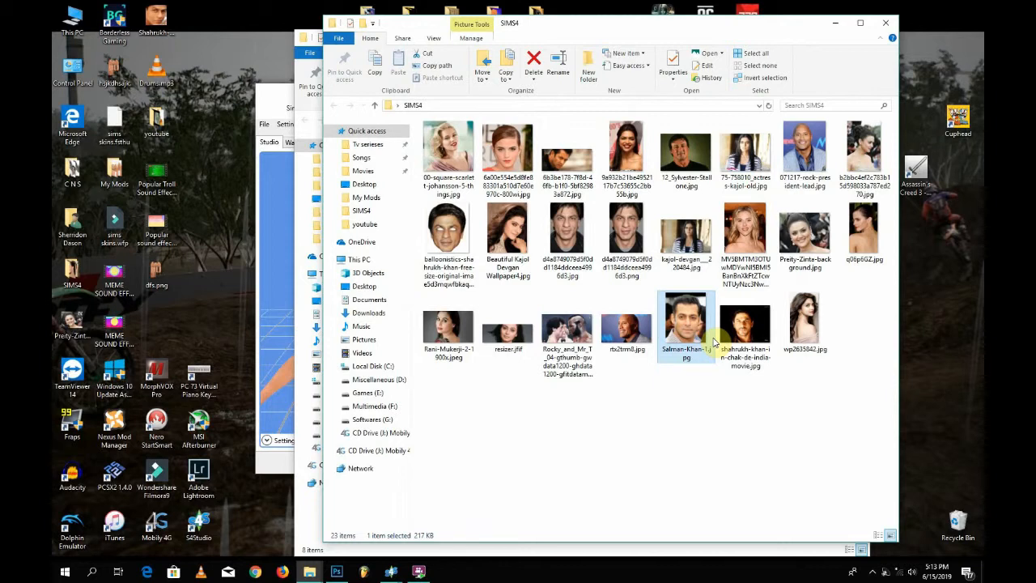
pyautogui.click(809, 332)
pyautogui.doubleClick(809, 251)
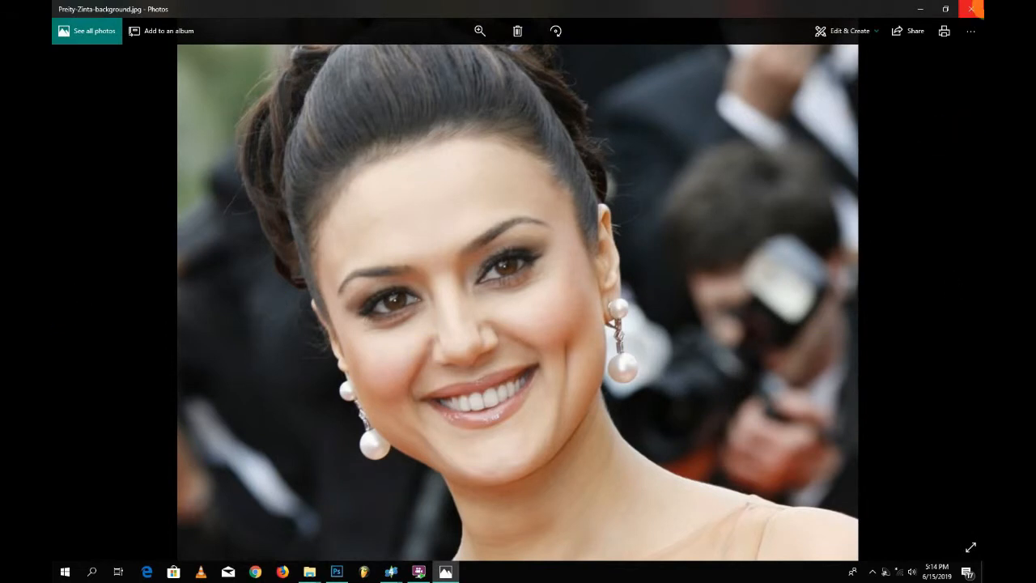
pyautogui.click(971, 9)
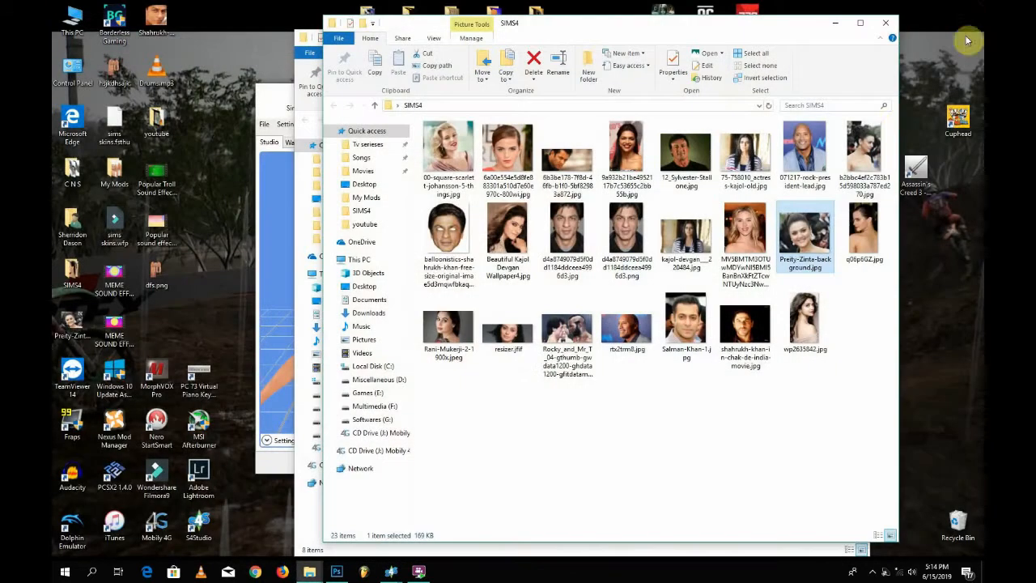
pyautogui.doubleClick(880, 139)
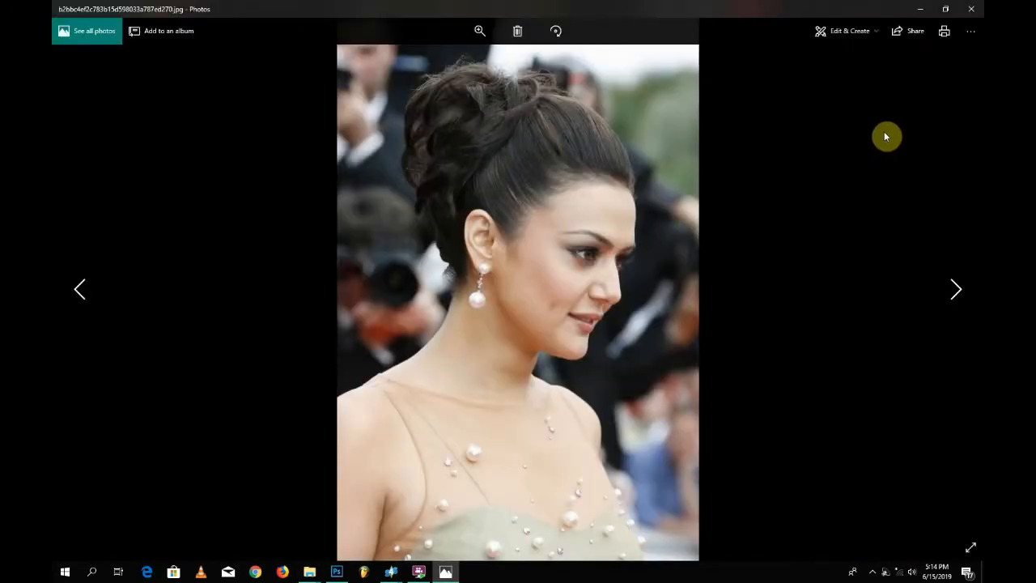
pyautogui.click(971, 9)
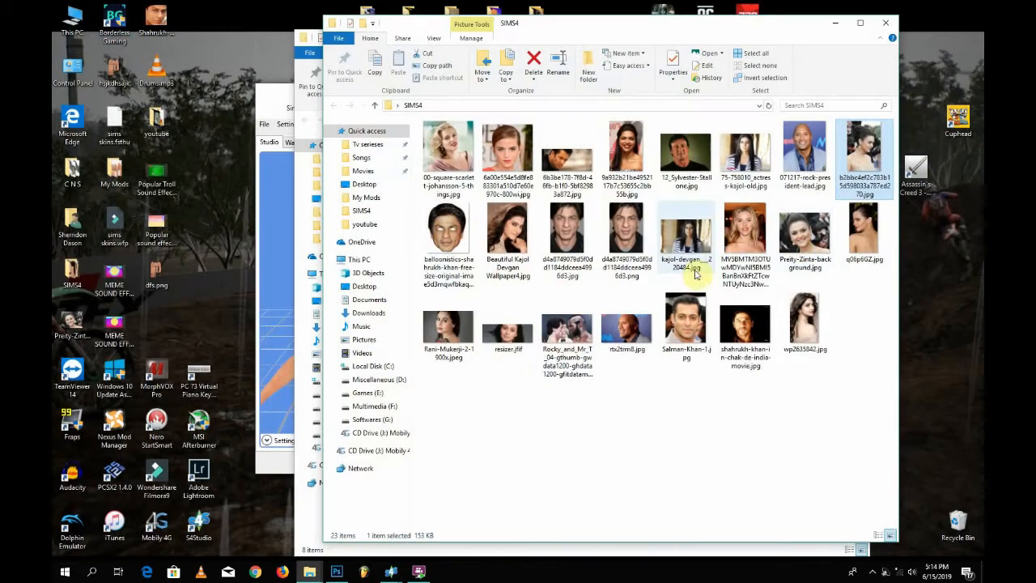
pyautogui.doubleClick(801, 232)
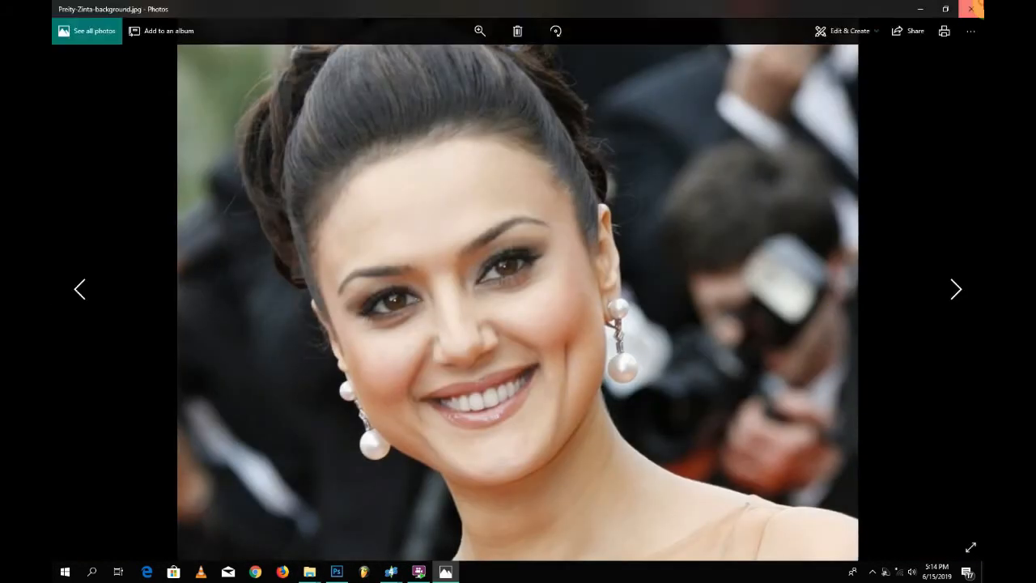
pyautogui.click(971, 9)
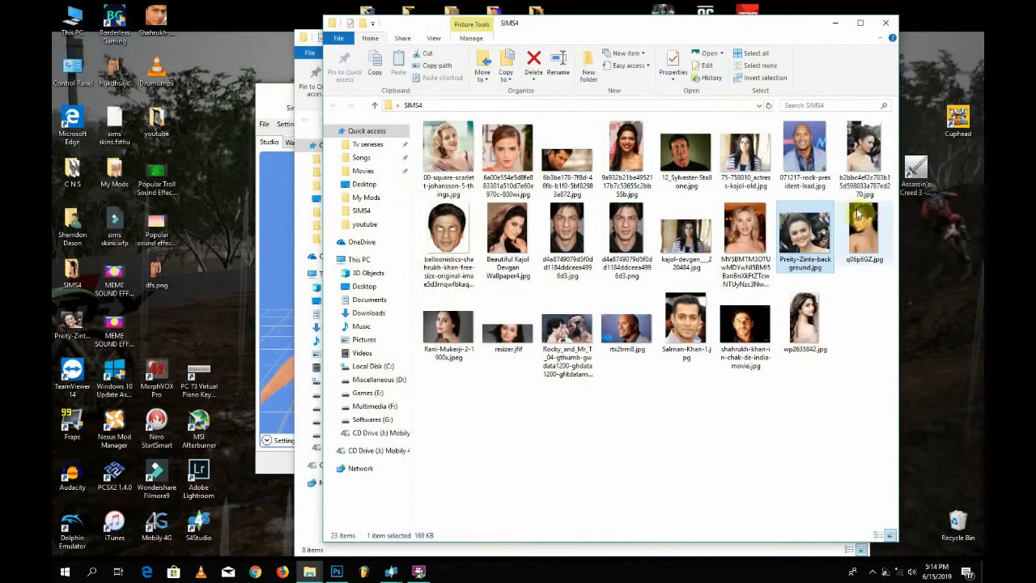
# Open the front and side Preity Zinta photos in Photoshop and return to the dfs.png document.
pyautogui.keyDown('ctrl'); pyautogui.click(864, 155); pyautogui.keyUp('ctrl')
pyautogui.moveTo(865, 155); pyautogui.dragTo(509, 138)
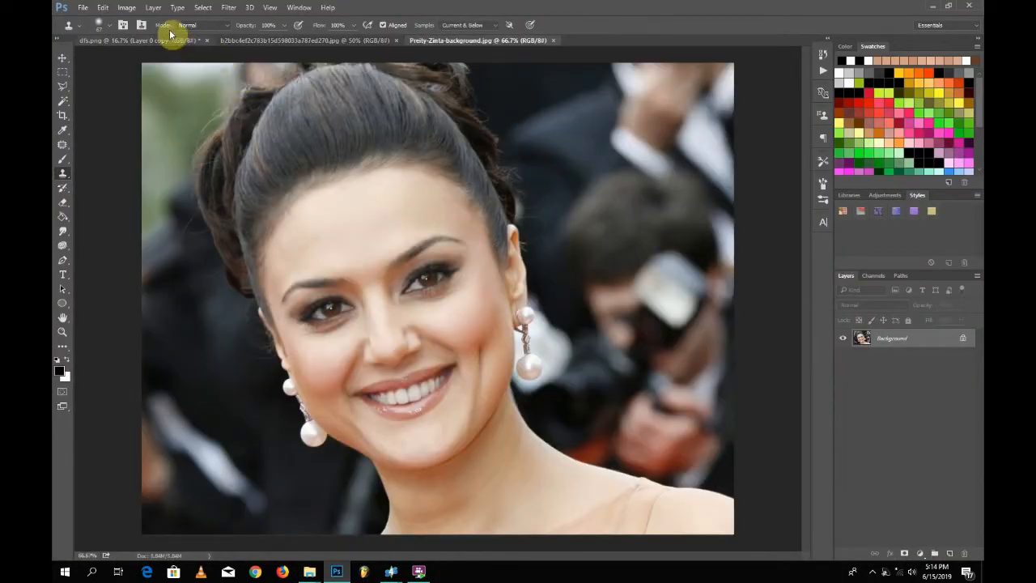
pyautogui.click(166, 37)
pyautogui.scroll(4, 370, 241)
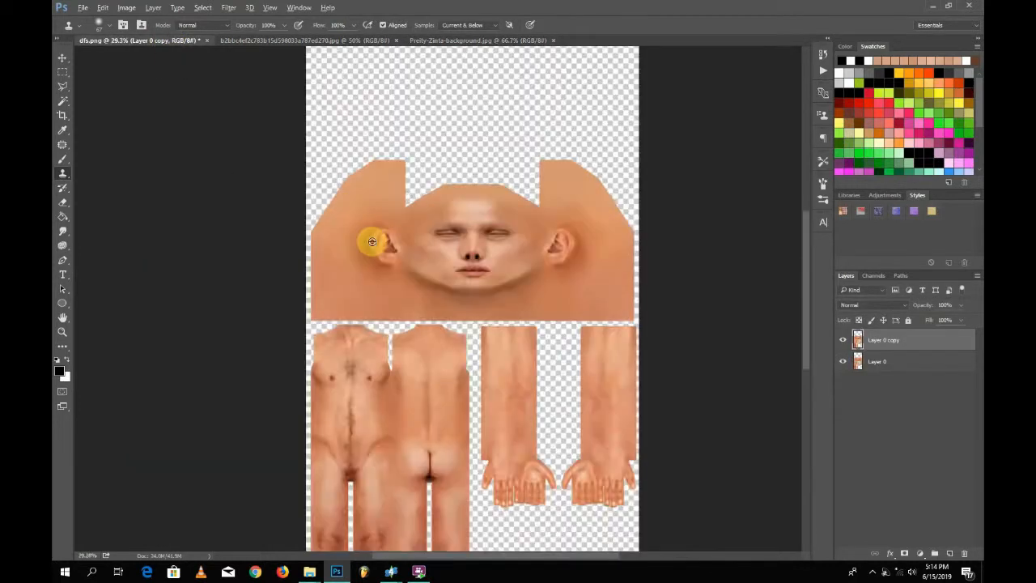
# Add a new empty layer above the duplicated skin layer and activate the Brush tool over the texture's face.
pyautogui.scroll(2, 372, 241)
pyautogui.moveTo(550, 235); pyautogui.dragTo(444, 265)
pyautogui.scroll(1, 499, 257)
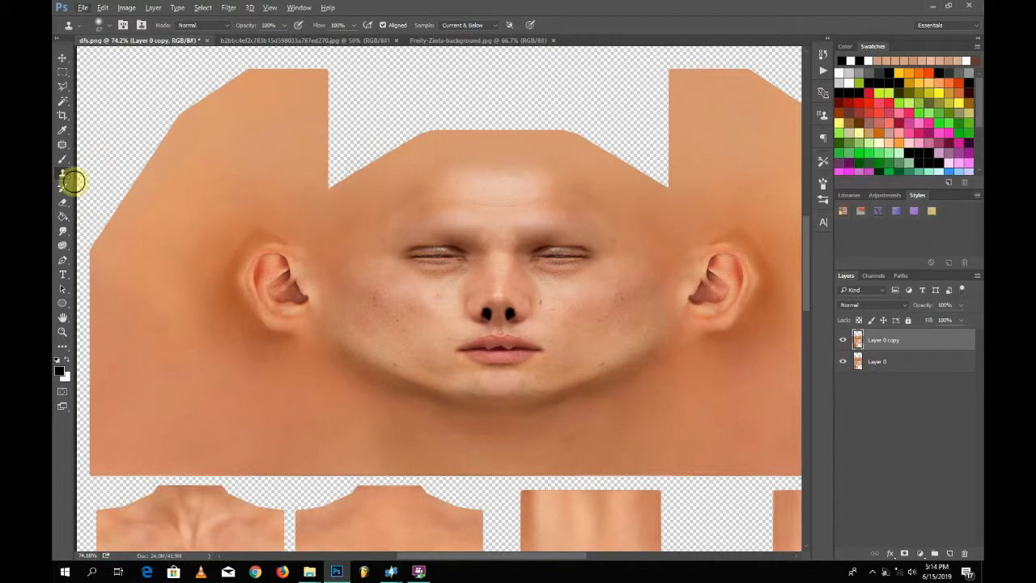
pyautogui.click(64, 161)
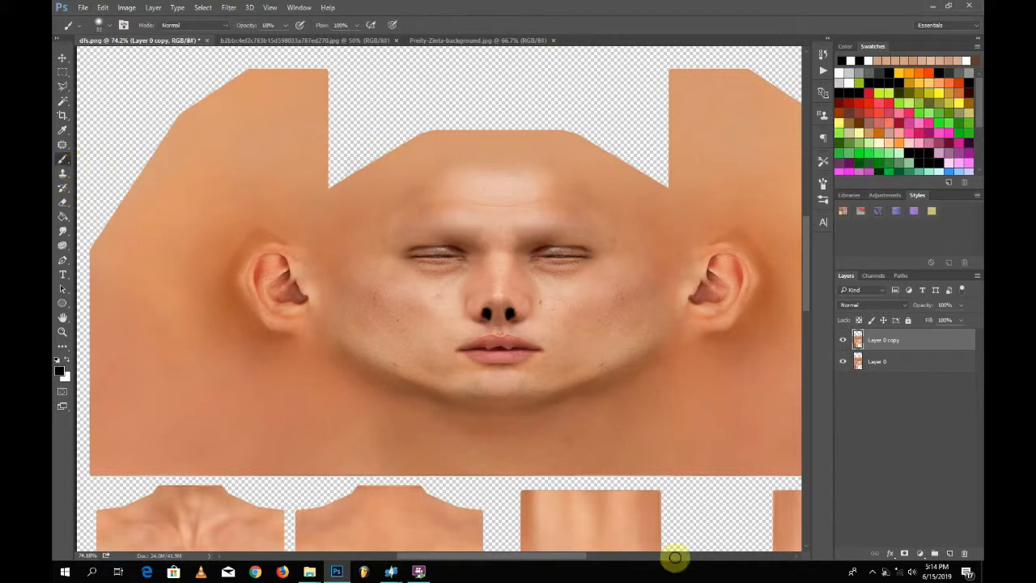
pyautogui.click(950, 554)
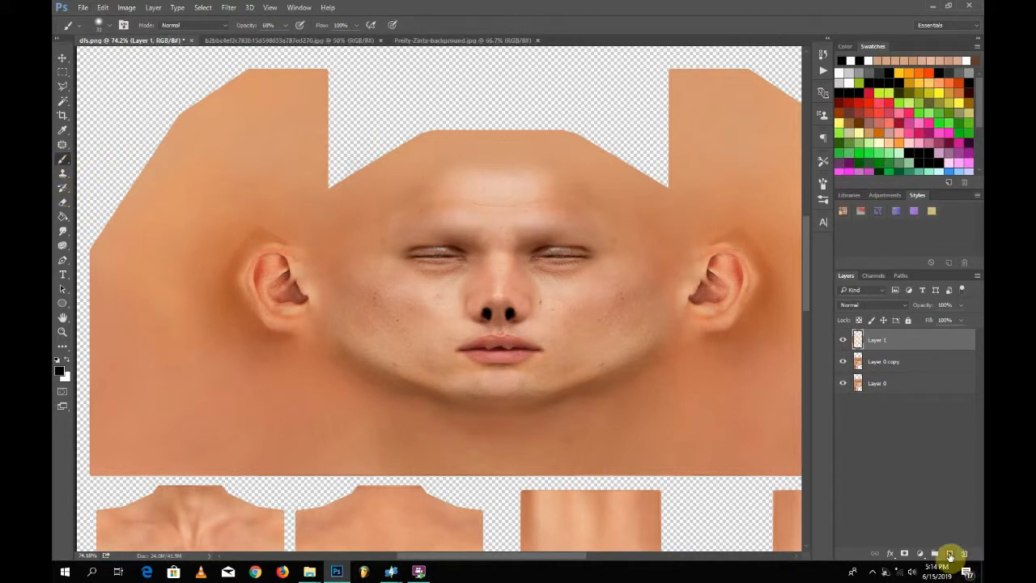
# Outline the central face area with a black brush rectangle and mark the adjacent cheek with one vertical stroke.
pyautogui.click(432, 188)
pyautogui.keyDown('shift'); pyautogui.click(435, 397); pyautogui.keyUp('shift')
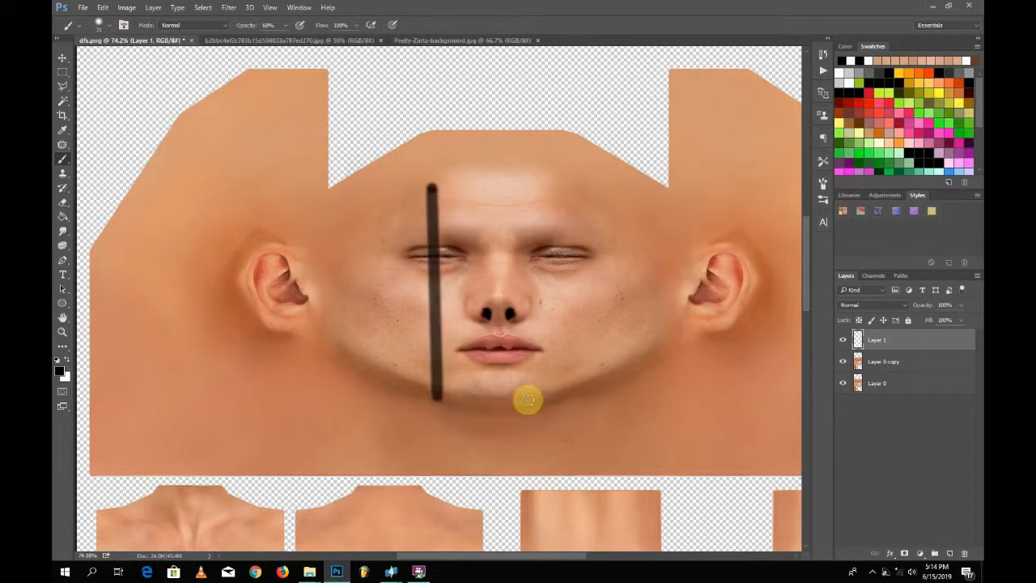
pyautogui.keyDown('shift'); pyautogui.click(568, 395); pyautogui.keyUp('shift')
pyautogui.keyDown('shift'); pyautogui.click(553, 175); pyautogui.keyUp('shift')
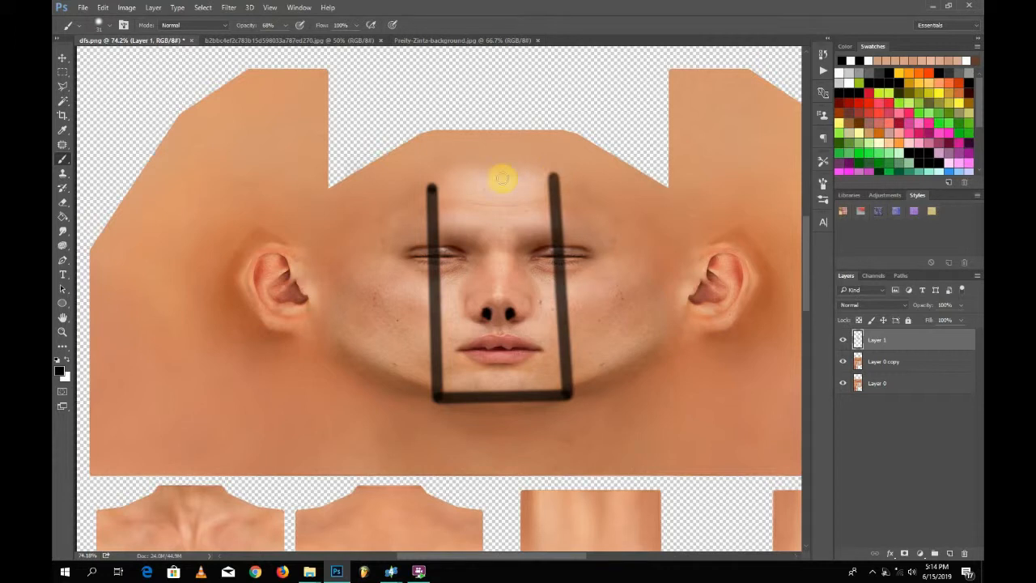
pyautogui.keyDown('shift'); pyautogui.click(435, 184); pyautogui.keyUp('shift')
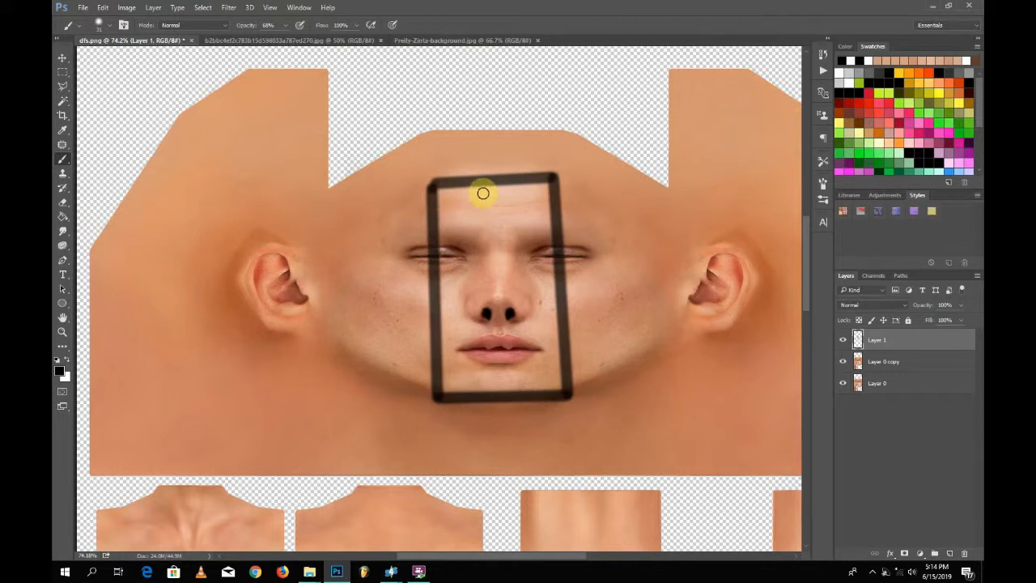
pyautogui.moveTo(388, 219); pyautogui.dragTo(380, 342)
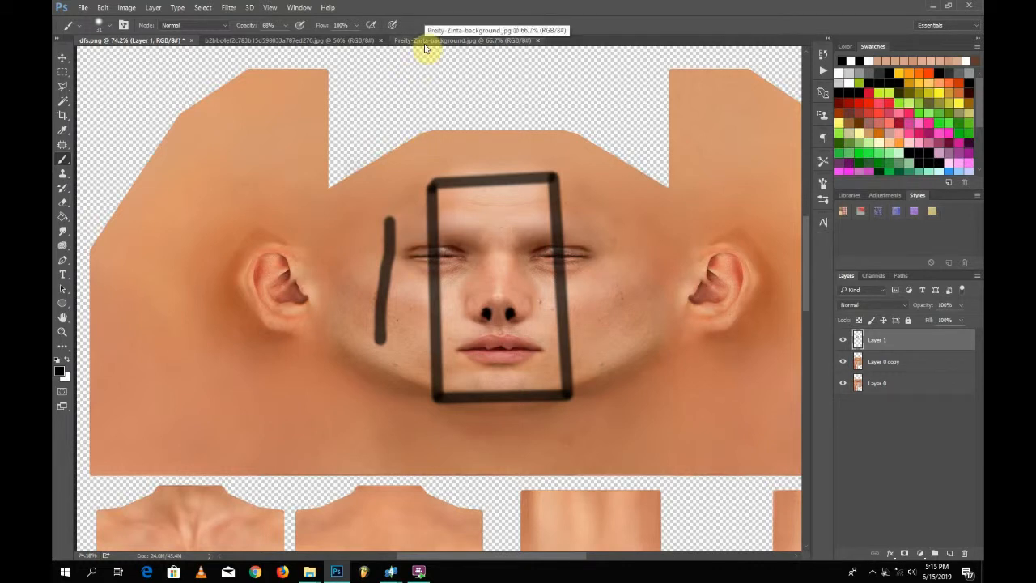
# Undo the black guide strokes painted over the face.
pyautogui.hotkey('ctrl', 'z')
pyautogui.hotkey('ctrl', 'z')
pyautogui.hotkey('ctrl', 'z')
pyautogui.hotkey('ctrl', 'z')
pyautogui.hotkey('ctrl', 'z')
pyautogui.hotkey('ctrl', 'z')
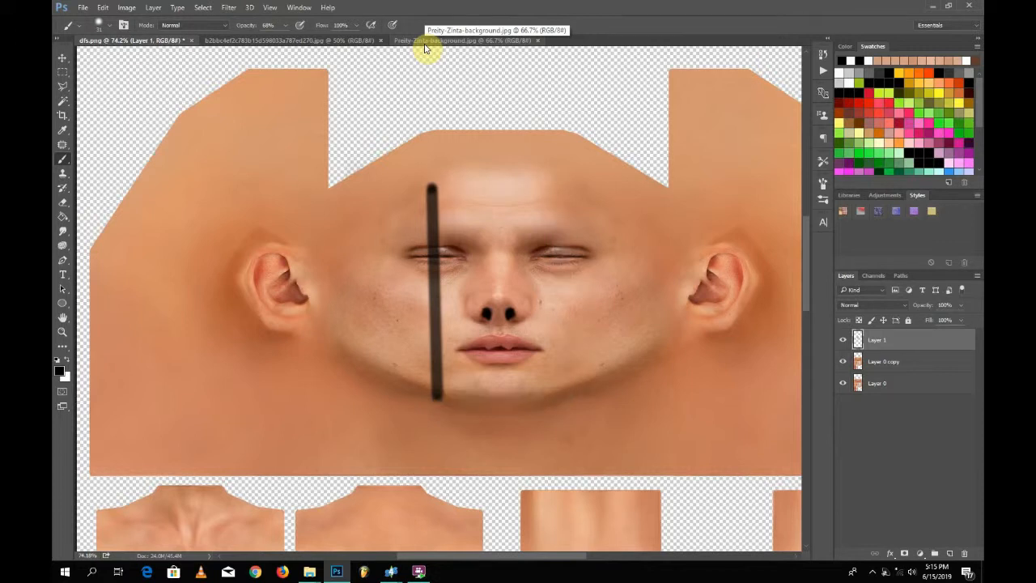
# In the front-view Preity Zinta photo, outline one half of the face from mid-forehead to chin and along the cheek with the Polygonal Lasso.
pyautogui.click(355, 39)
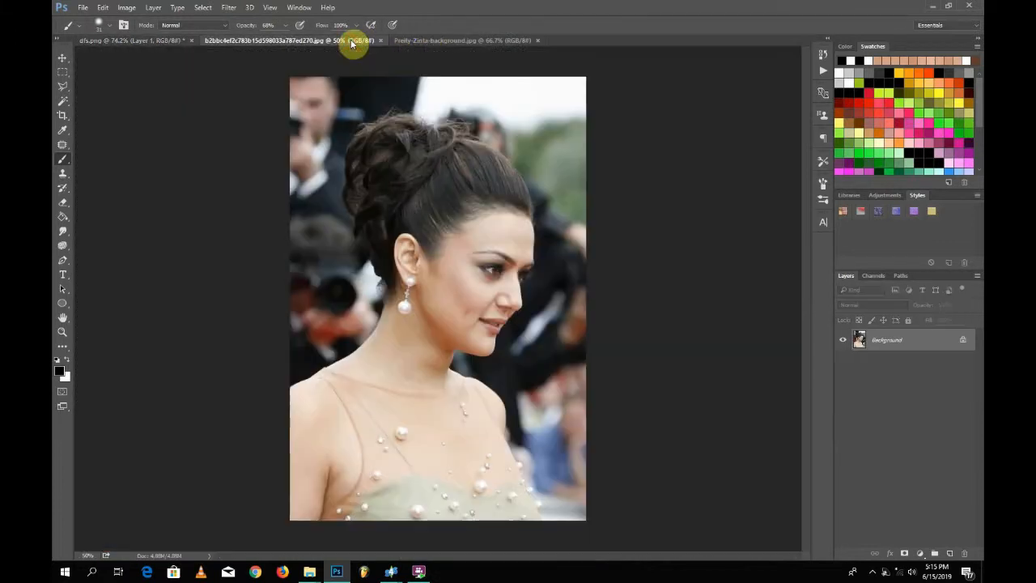
pyautogui.click(486, 42)
pyautogui.click(62, 86)
pyautogui.click(338, 183)
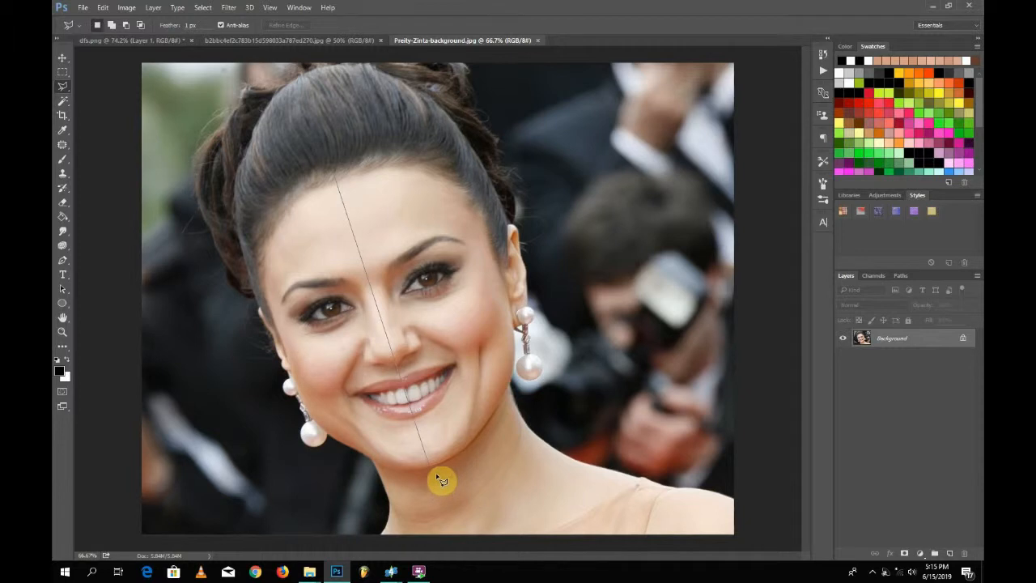
pyautogui.click(460, 458)
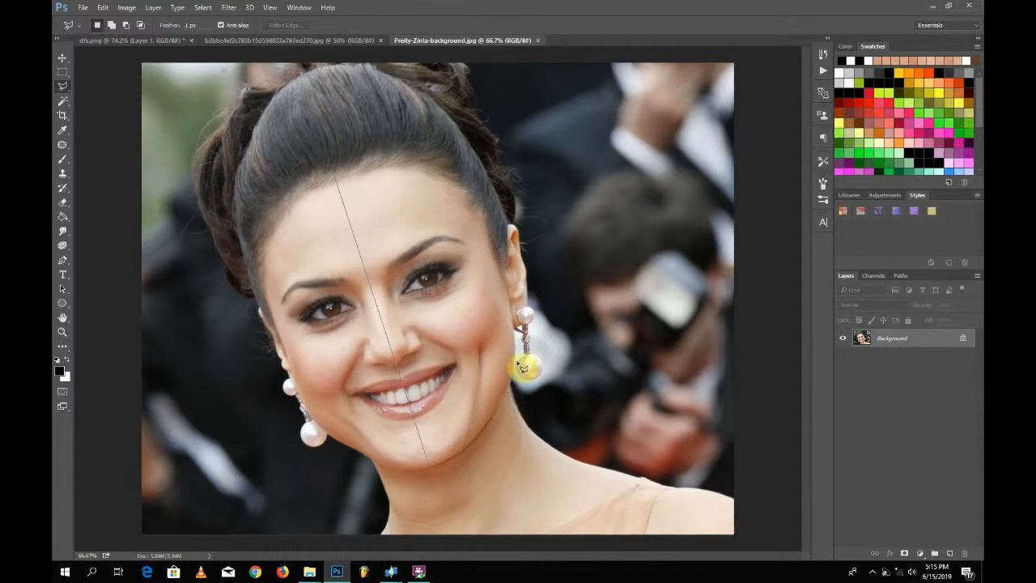
pyautogui.click(482, 206)
pyautogui.click(444, 171)
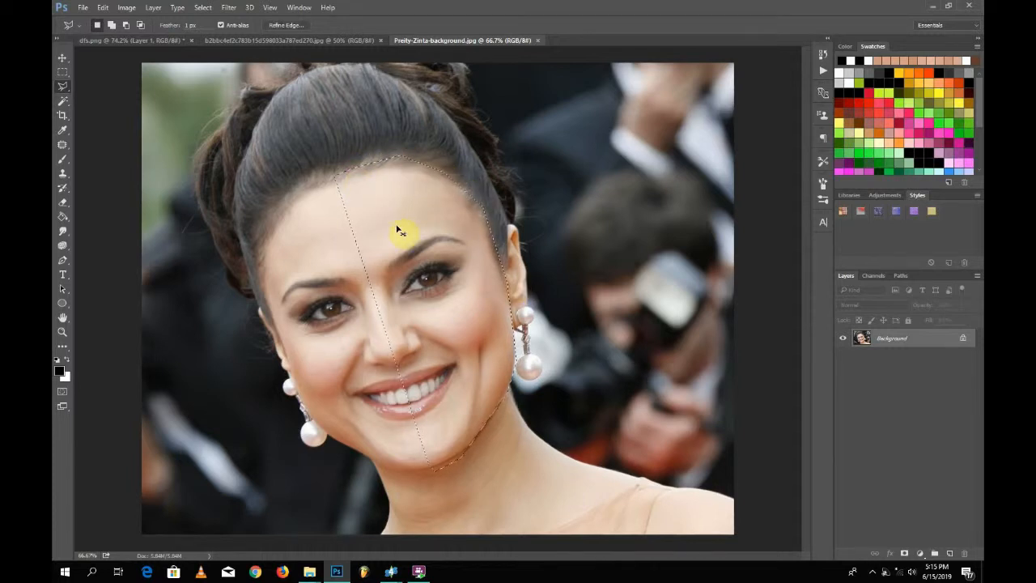
# Copy the selected half face, paste it into Layer 1 of dfs.png, and activate the Move tool.
pyautogui.click(162, 45)
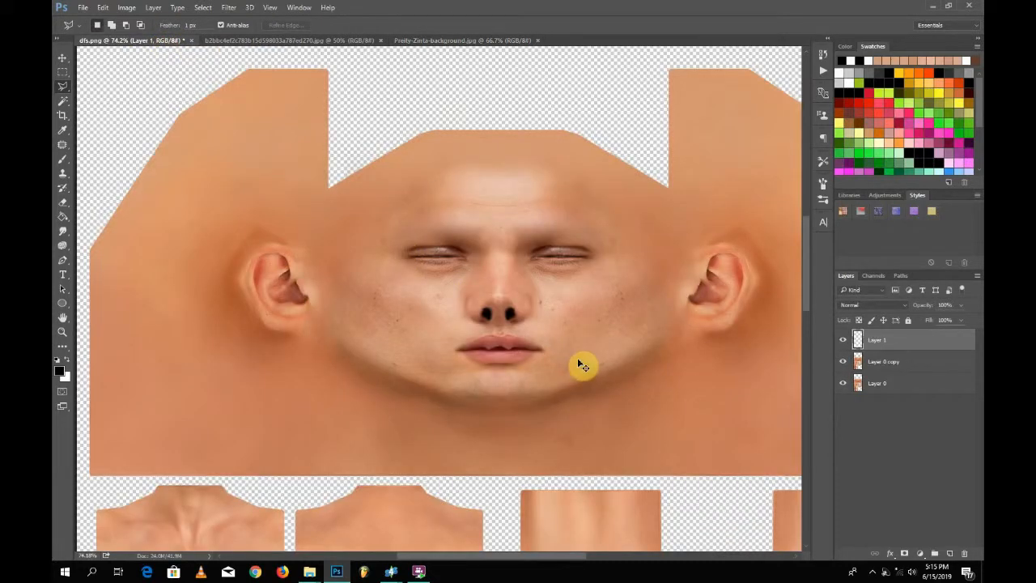
pyautogui.hotkey('ctrl', 'v')
pyautogui.click(62, 60)
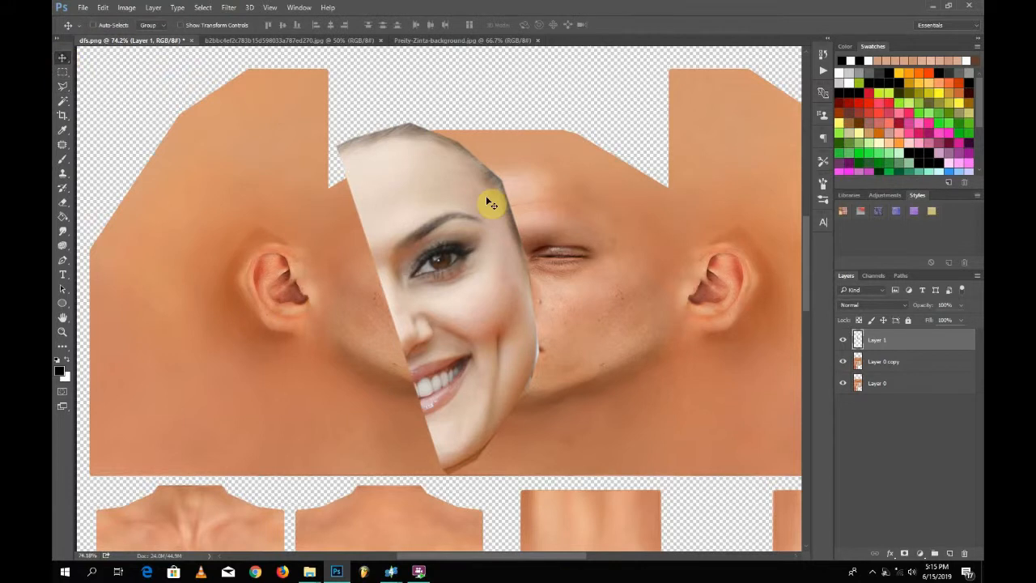
# Scale the pasted half face to about 82%, rotate it about 18° upright, and align its straight edge with the texture's face centre line.
pyautogui.hotkey('ctrl', 't')
pyautogui.moveTo(541, 108); pyautogui.dragTo(557, 248)
pyautogui.moveTo(601, 460); pyautogui.dragTo(583, 426)
pyautogui.moveTo(578, 289)
pyautogui.mouseDown()
pyautogui.moveTo(570, 311)
pyautogui.moveTo(570, 289)
pyautogui.mouseUp()
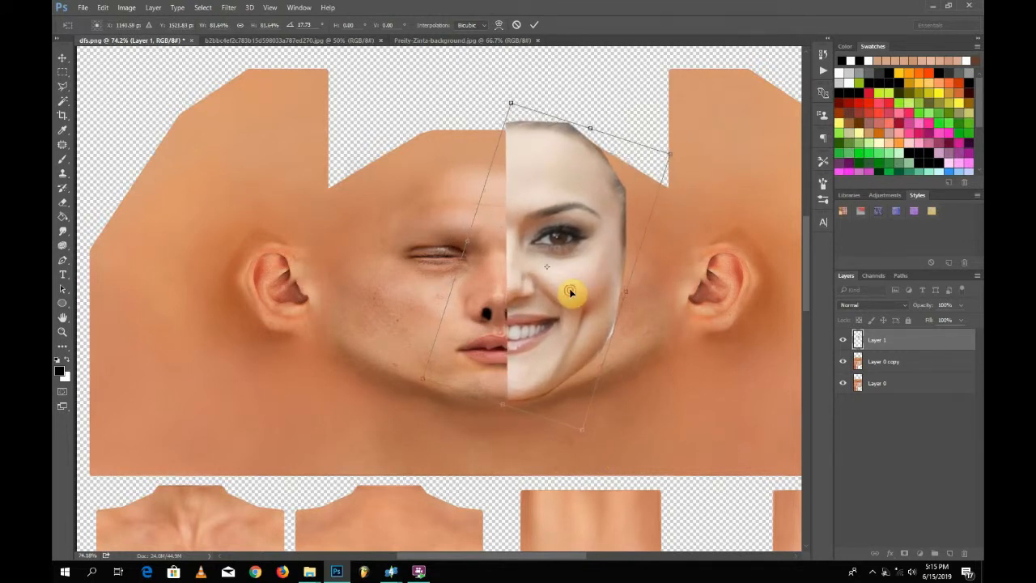
pyautogui.press('Return')
# Lower the half face's top edge, then skew, widen and distort it to fit the texture's eye, nose, mouth and chin.
pyautogui.hotkey('ctrl', 't')
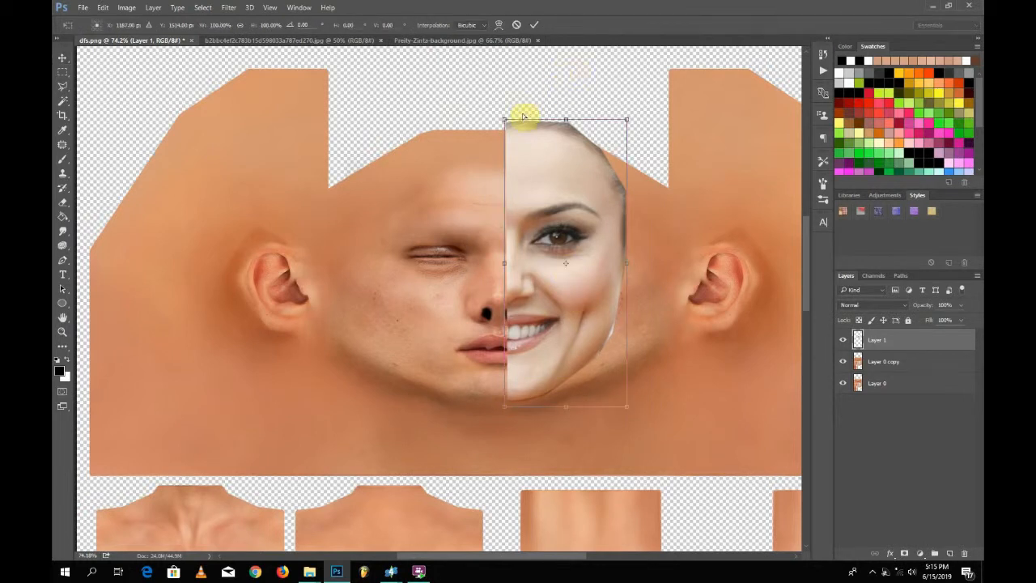
pyautogui.moveTo(565, 120); pyautogui.dragTo(560, 160)
pyautogui.moveTo(501, 288); pyautogui.dragTo(497, 292)
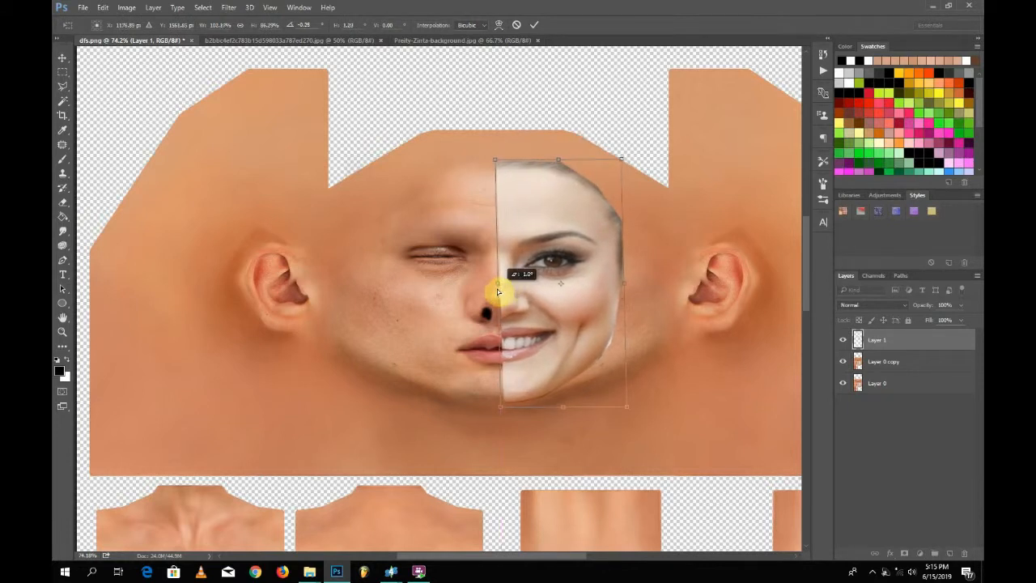
pyautogui.moveTo(548, 358)
pyautogui.mouseDown()
pyautogui.moveTo(547, 368)
pyautogui.moveTo(553, 359)
pyautogui.mouseUp()
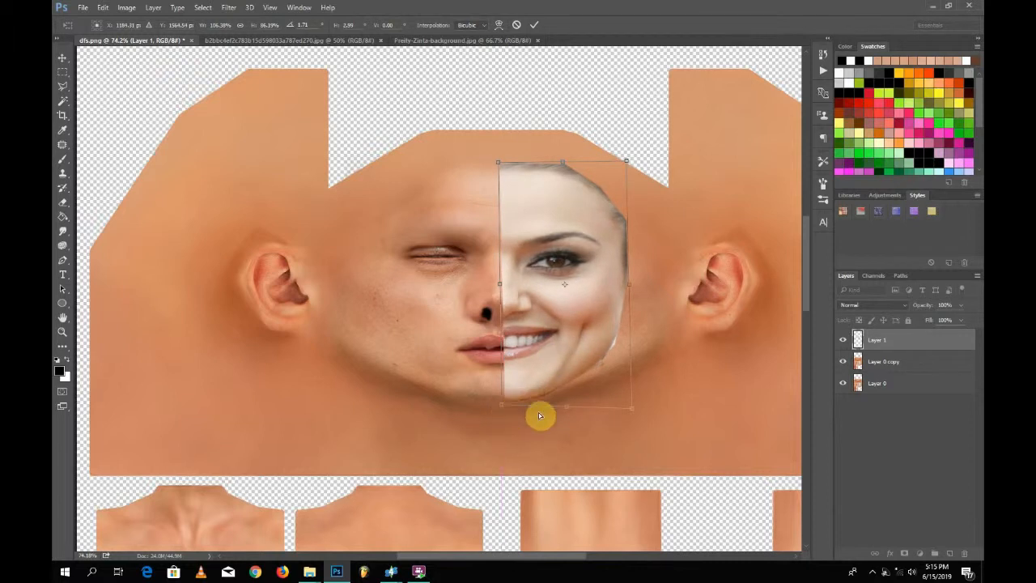
pyautogui.moveTo(564, 416); pyautogui.dragTo(566, 419)
pyautogui.moveTo(626, 289)
pyautogui.mouseDown()
pyautogui.moveTo(631, 299)
pyautogui.moveTo(639, 283)
pyautogui.mouseUp()
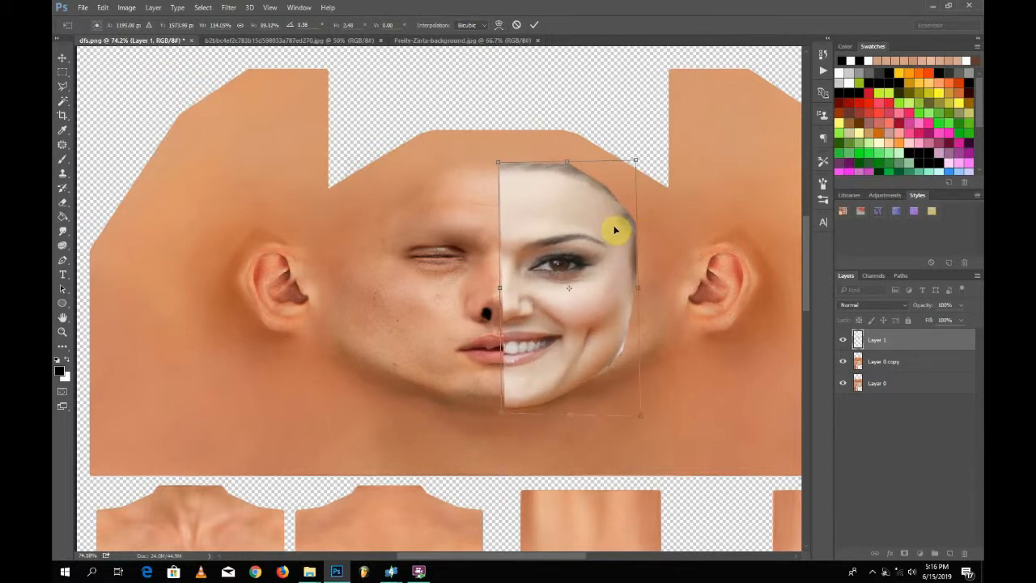
pyautogui.moveTo(635, 164); pyautogui.dragTo(562, 159)
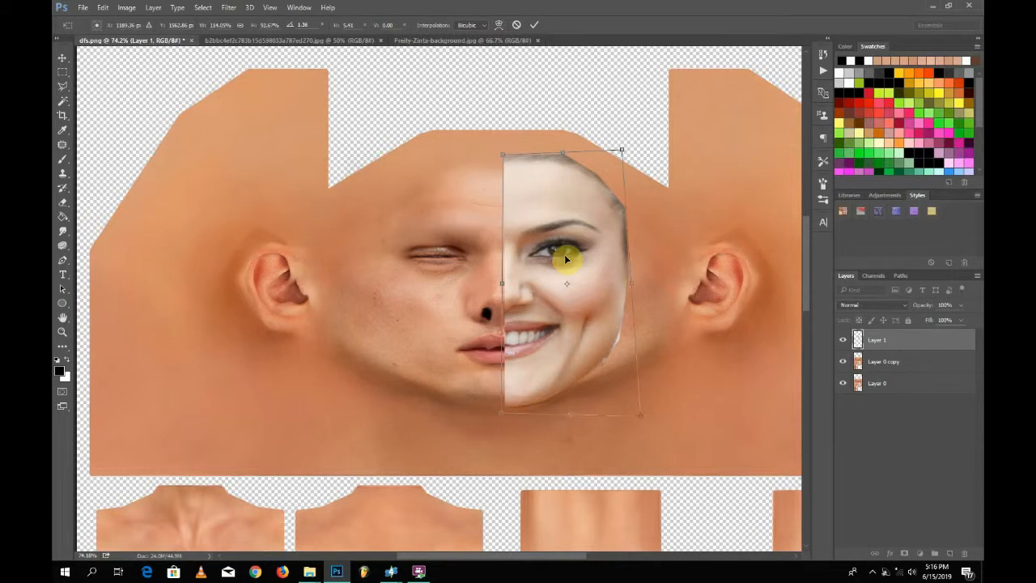
pyautogui.press('Return')
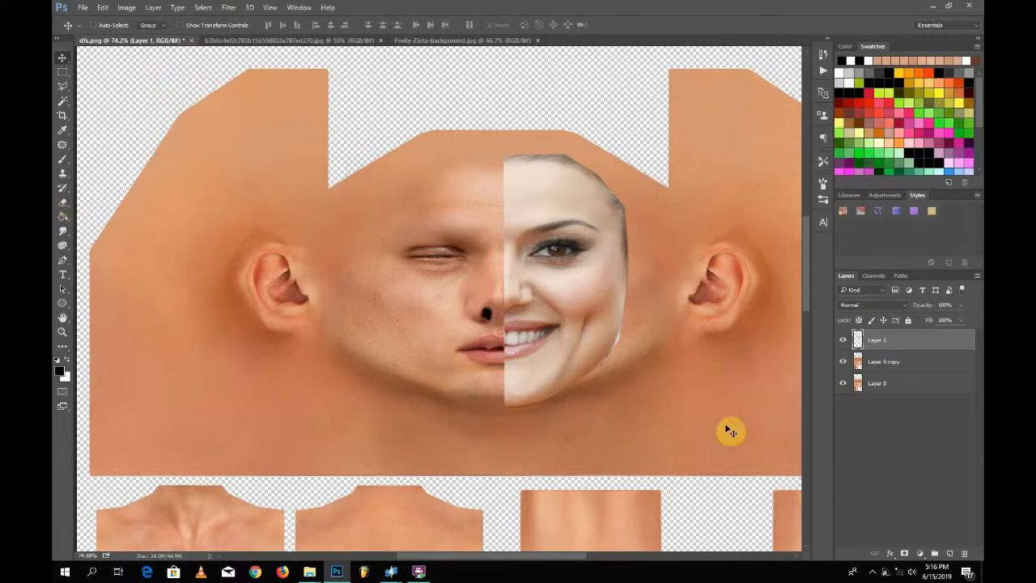
# Add a layer mask to the half-face layer and paint out its jaw, cheek and hairline edges in black.
pyautogui.click(906, 553)
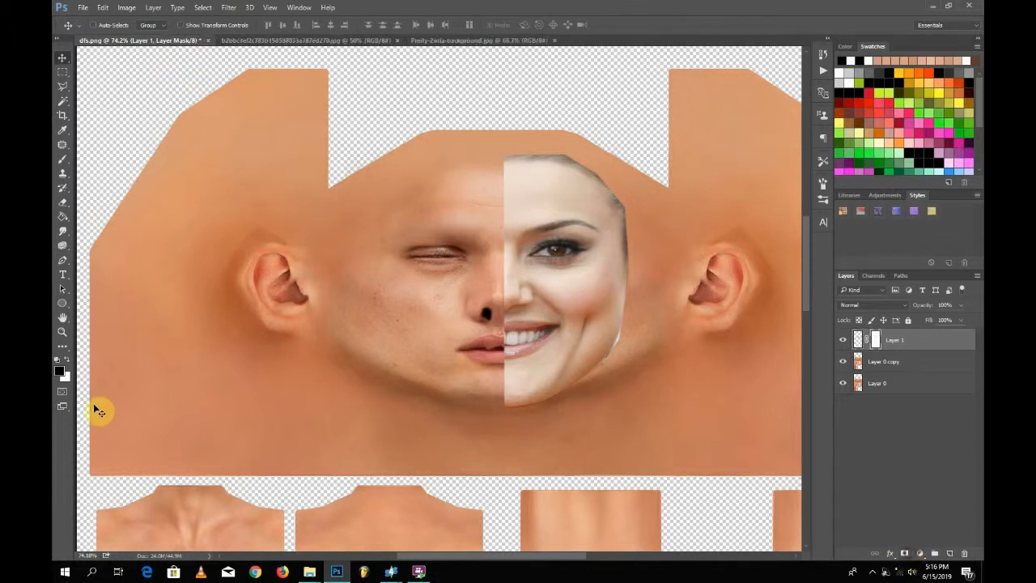
pyautogui.click(62, 159)
pyautogui.moveTo(562, 372); pyautogui.dragTo(575, 378)
pyautogui.moveTo(539, 415)
pyautogui.mouseDown()
pyautogui.moveTo(506, 402)
pyautogui.moveTo(551, 411)
pyautogui.moveTo(478, 410)
pyautogui.moveTo(547, 411)
pyautogui.moveTo(521, 420)
pyautogui.moveTo(592, 395)
pyautogui.moveTo(616, 369)
pyautogui.moveTo(591, 378)
pyautogui.moveTo(650, 310)
pyautogui.moveTo(615, 334)
pyautogui.moveTo(627, 271)
pyautogui.moveTo(625, 317)
pyautogui.moveTo(639, 289)
pyautogui.moveTo(633, 307)
pyautogui.moveTo(634, 295)
pyautogui.moveTo(594, 391)
pyautogui.moveTo(572, 399)
pyautogui.moveTo(616, 361)
pyautogui.moveTo(626, 234)
pyautogui.moveTo(585, 167)
pyautogui.moveTo(579, 180)
pyautogui.moveTo(534, 153)
pyautogui.moveTo(615, 190)
pyautogui.moveTo(642, 219)
pyautogui.moveTo(477, 139)
pyautogui.moveTo(513, 156)
pyautogui.mouseUp()
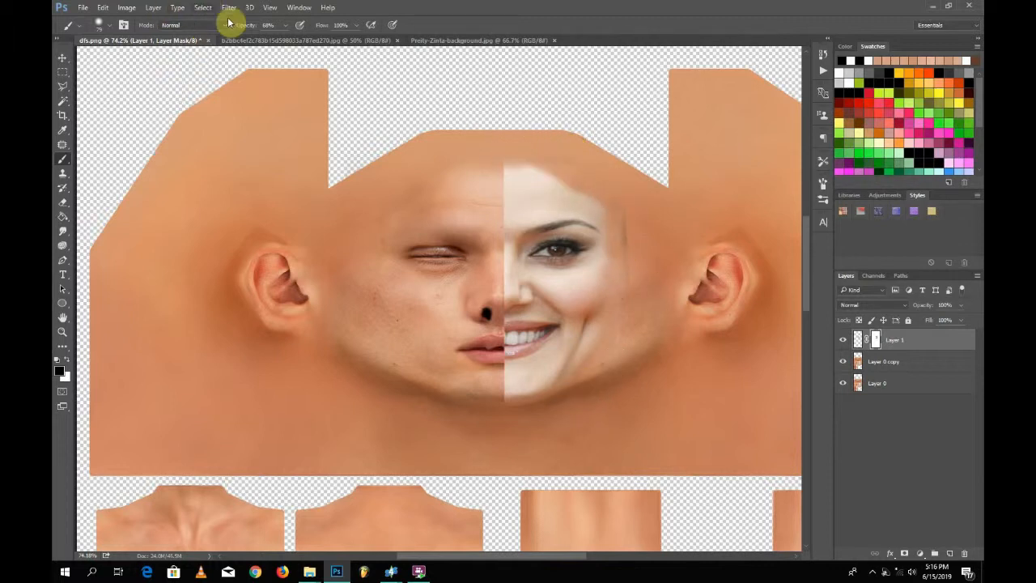
# Soften the mask along the forehead and outer cheek using a 174-pixel brush at 36% opacity.
pyautogui.moveTo(242, 27); pyautogui.dragTo(223, 30)
pyautogui.moveTo(606, 239); pyautogui.dragTo(625, 240)
pyautogui.moveTo(580, 185)
pyautogui.mouseDown()
pyautogui.moveTo(495, 147)
pyautogui.moveTo(535, 144)
pyautogui.moveTo(648, 225)
pyautogui.moveTo(616, 182)
pyautogui.moveTo(592, 168)
pyautogui.moveTo(624, 211)
pyautogui.moveTo(652, 218)
pyautogui.moveTo(661, 264)
pyautogui.mouseUp()
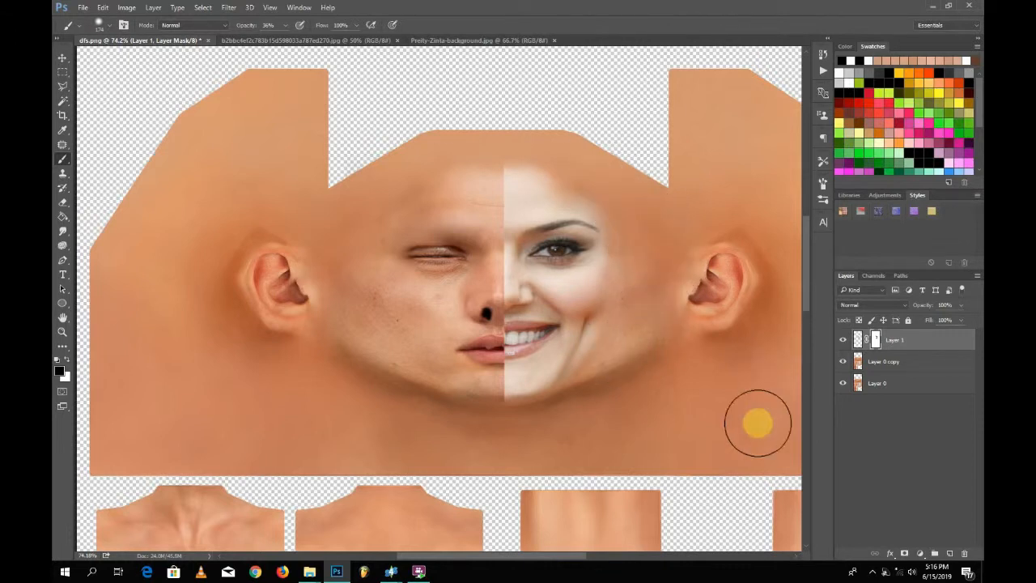
# Duplicate the masked half-face layer, flip the copy horizontally, and place it over the opposite half of the face.
pyautogui.click(62, 59)
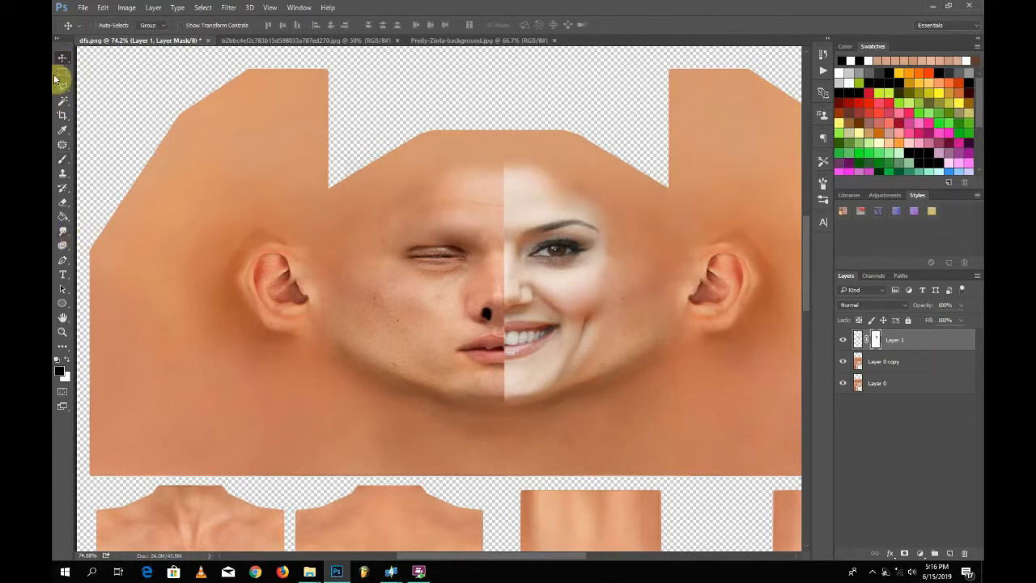
pyautogui.hotkey('ctrl', 'j')
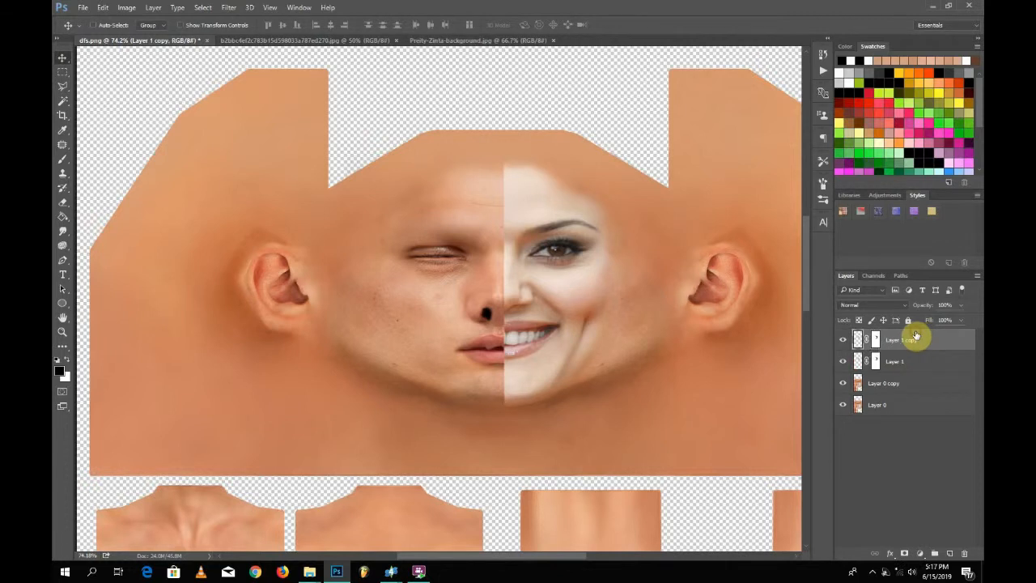
pyautogui.hotkey('ctrl', 't')
pyautogui.rightClick(604, 360)
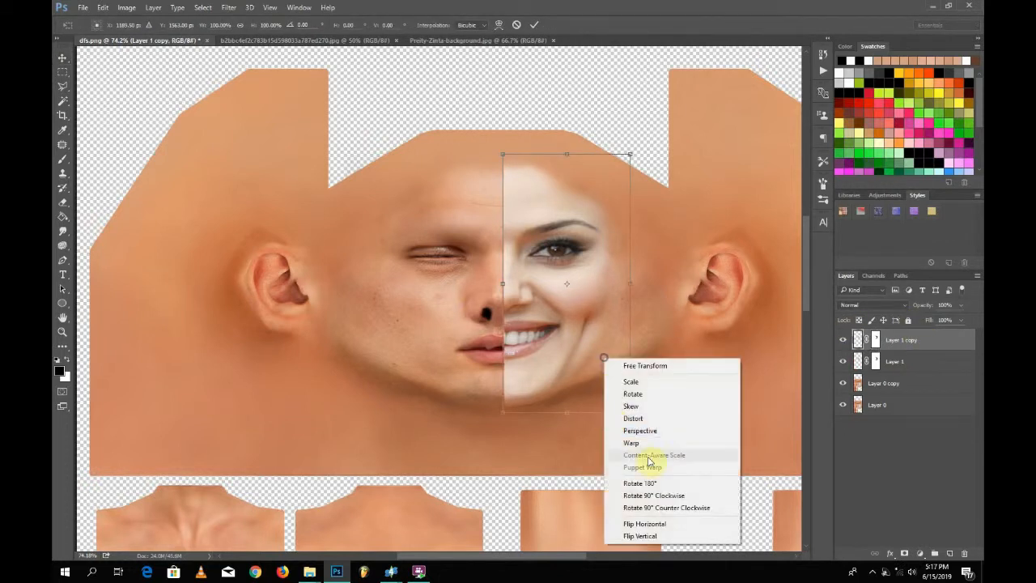
pyautogui.click(680, 524)
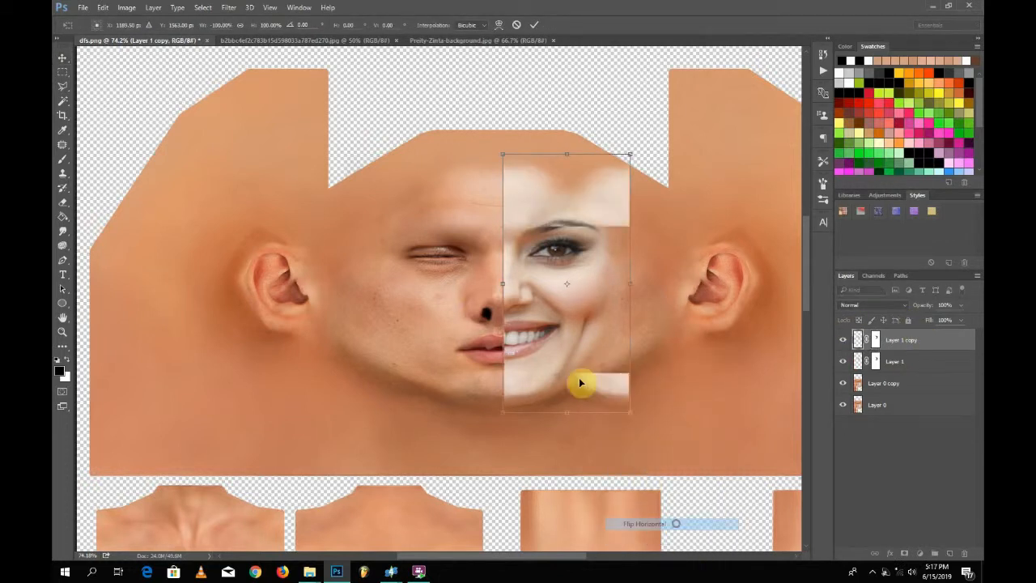
pyautogui.moveTo(496, 368); pyautogui.dragTo(451, 370)
pyautogui.press('Return')
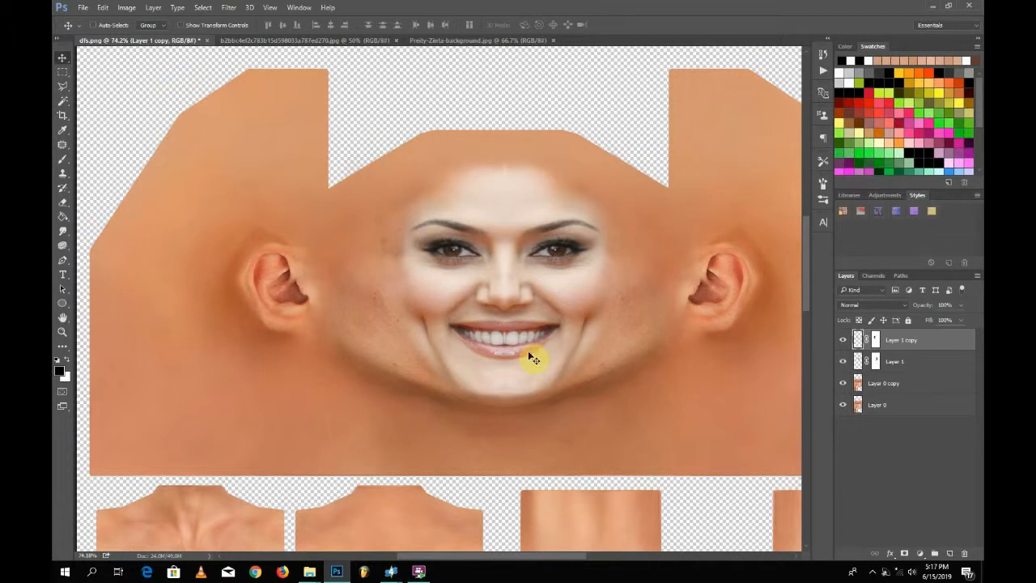
# Merge the two half-face layers into a single layer.
pyautogui.click(63, 87)
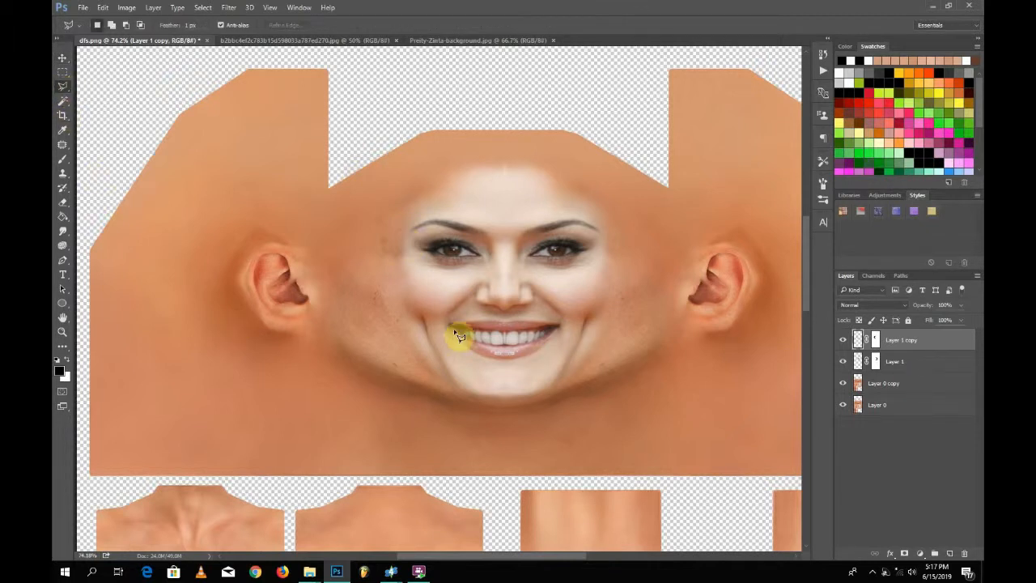
pyautogui.rightClick(951, 362)
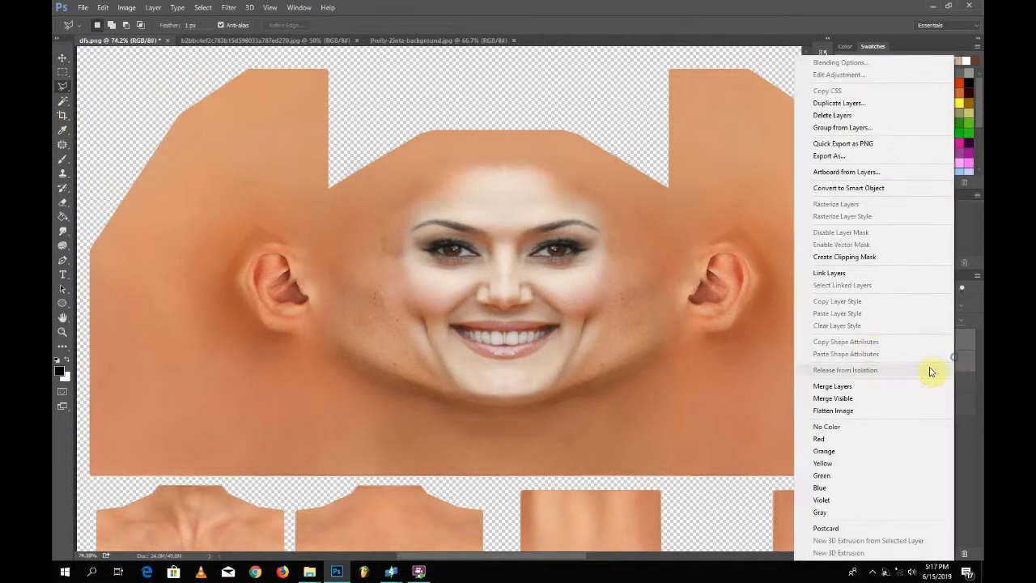
pyautogui.click(907, 396)
pyautogui.scroll(2, 548, 332)
pyautogui.scroll(-2, 549, 331)
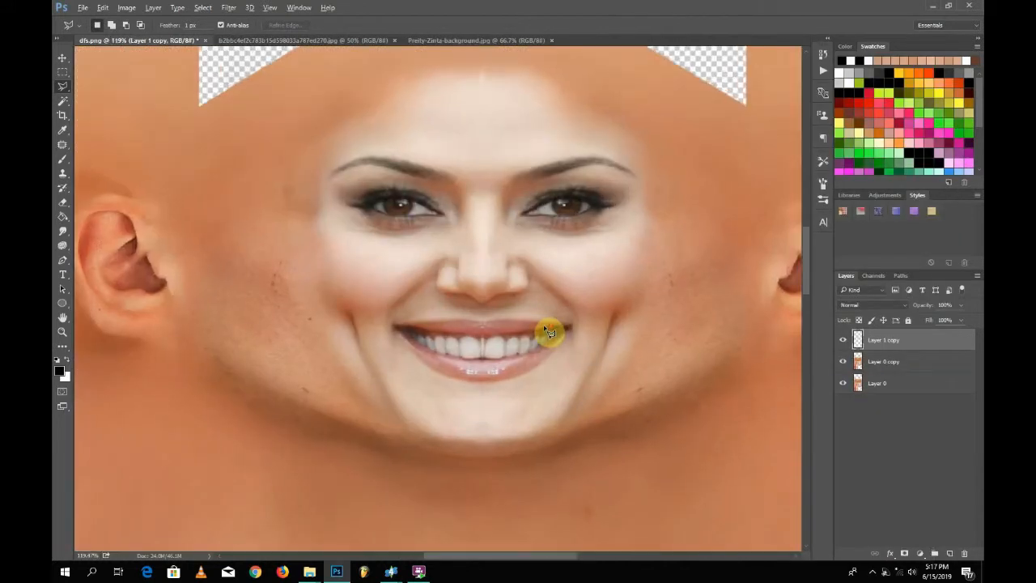
# Save the texture to the Desktop as dfs.png, replacing the existing file, with Smallest / Slow compression and interlacing.
pyautogui.click(82, 8)
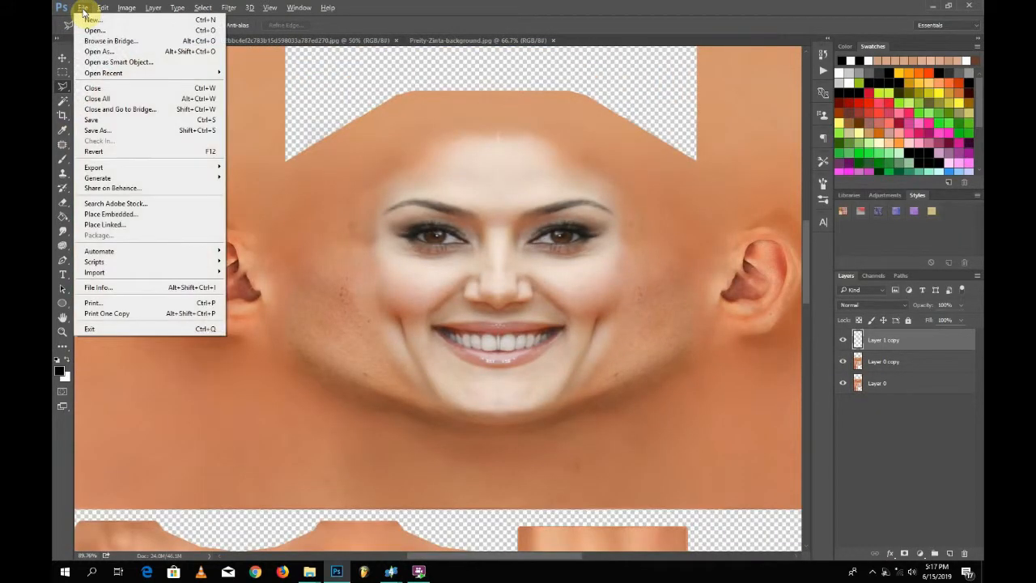
pyautogui.click(103, 132)
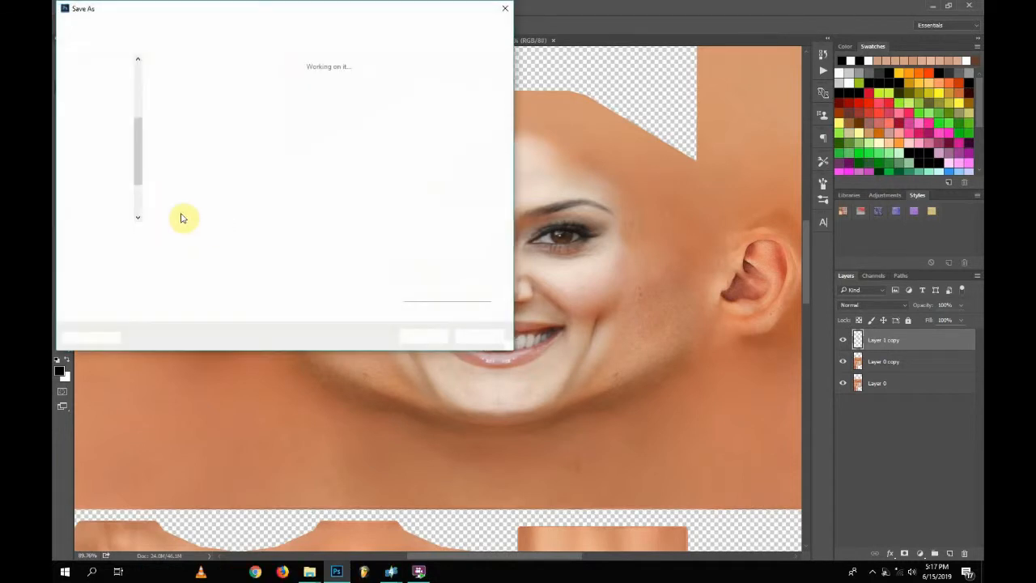
pyautogui.click(102, 92)
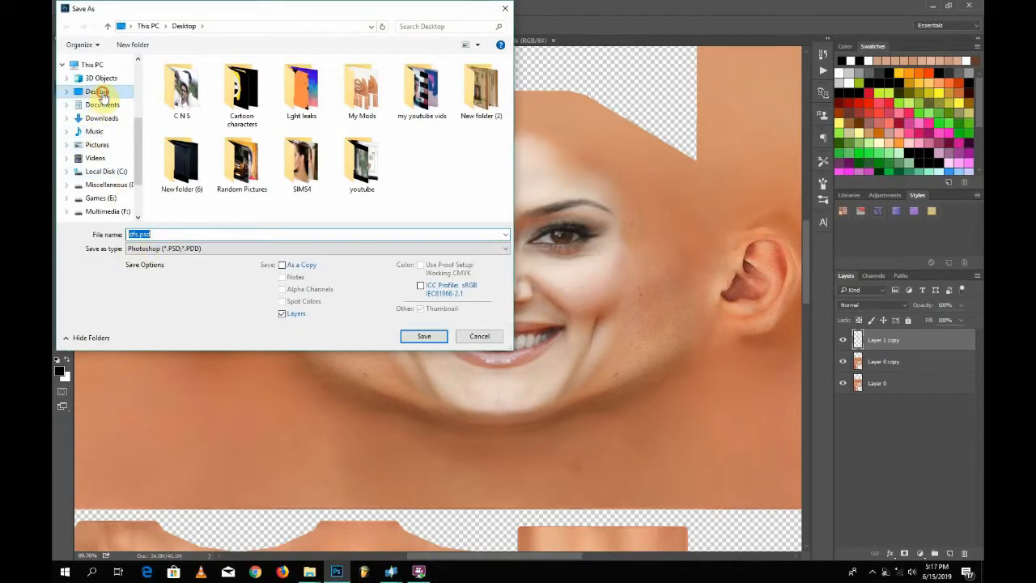
pyautogui.click(209, 250)
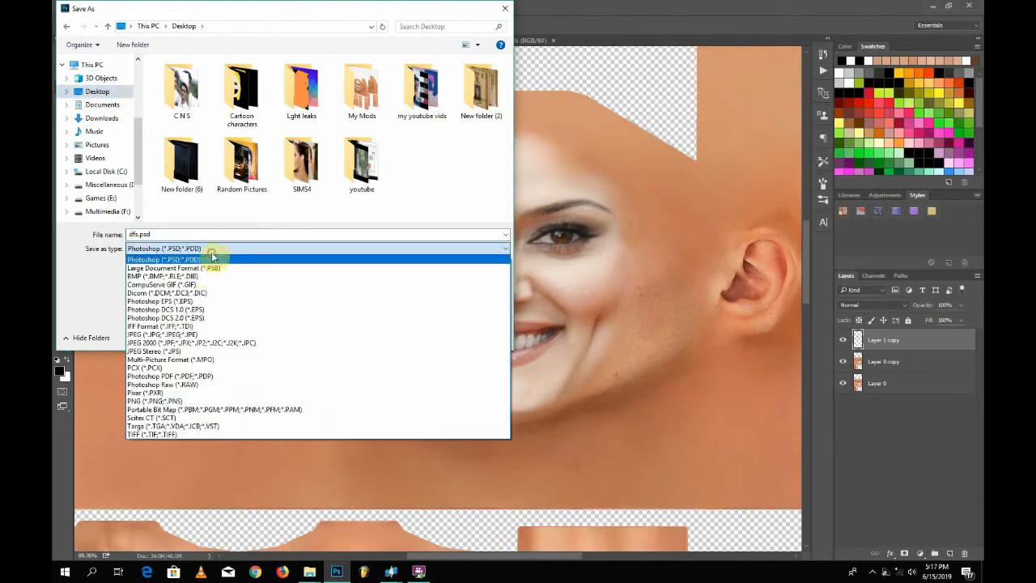
pyautogui.click(186, 401)
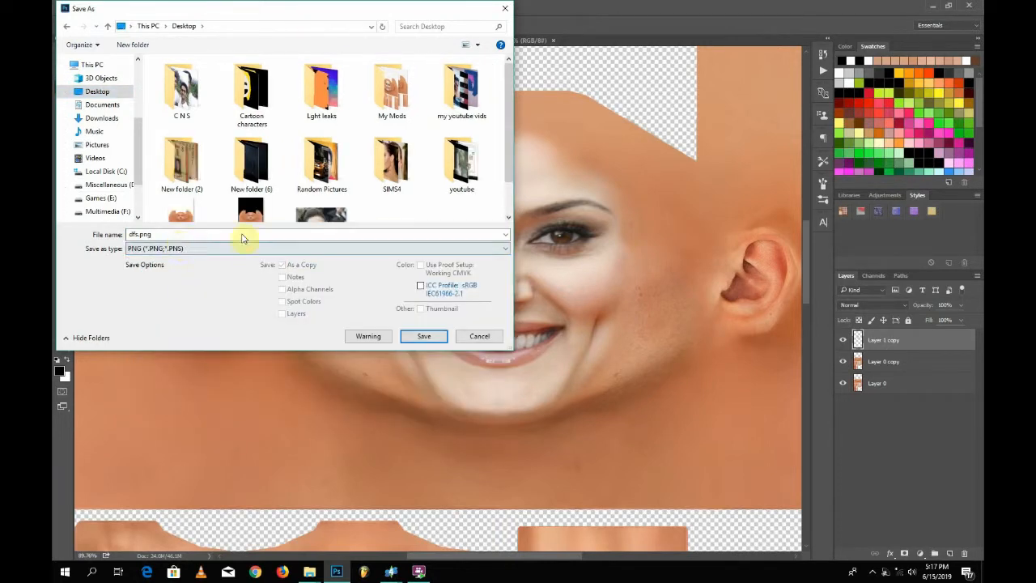
pyautogui.scroll(-1, 392, 199)
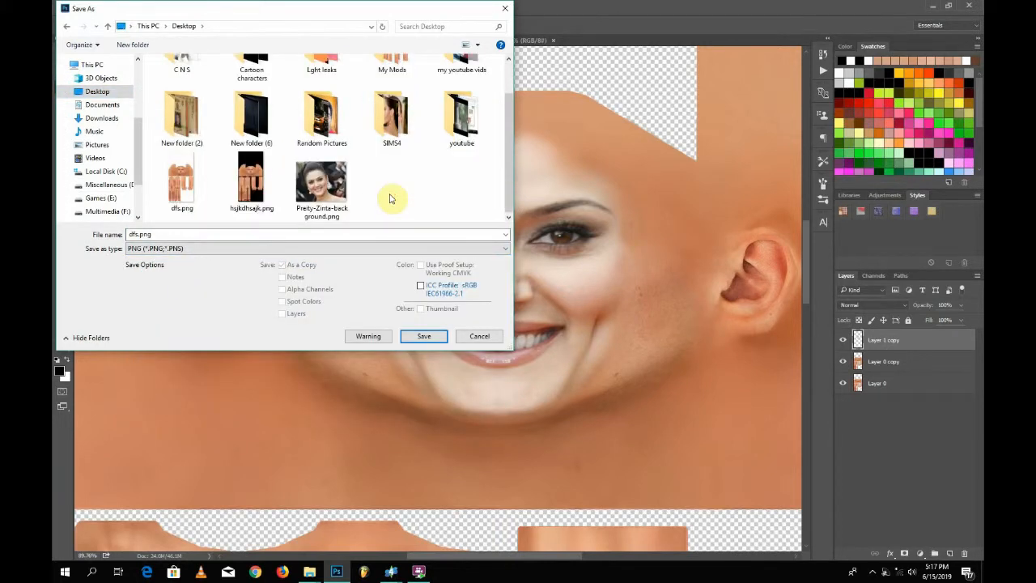
pyautogui.click(181, 184)
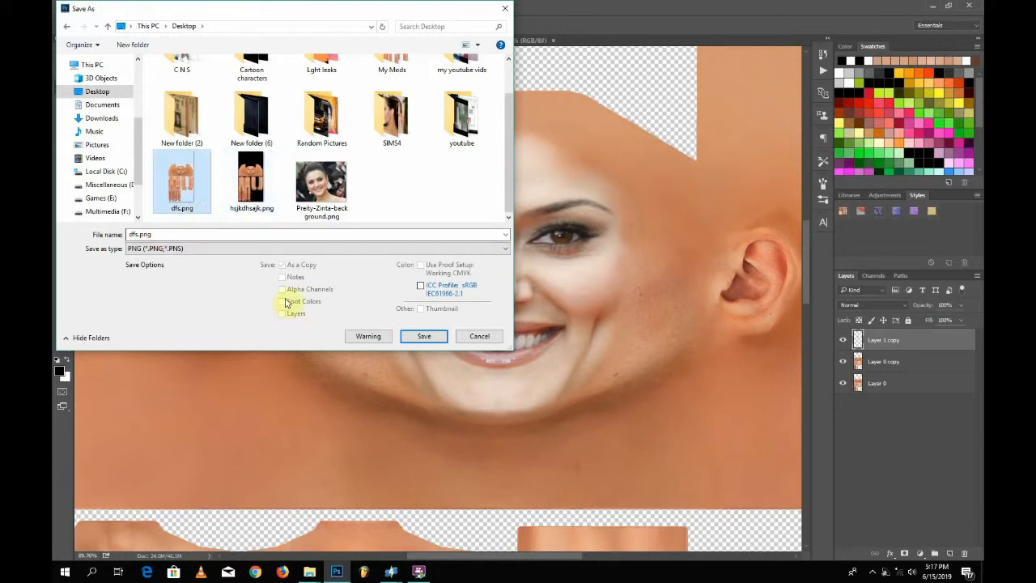
pyautogui.click(426, 339)
pyautogui.click(426, 339)
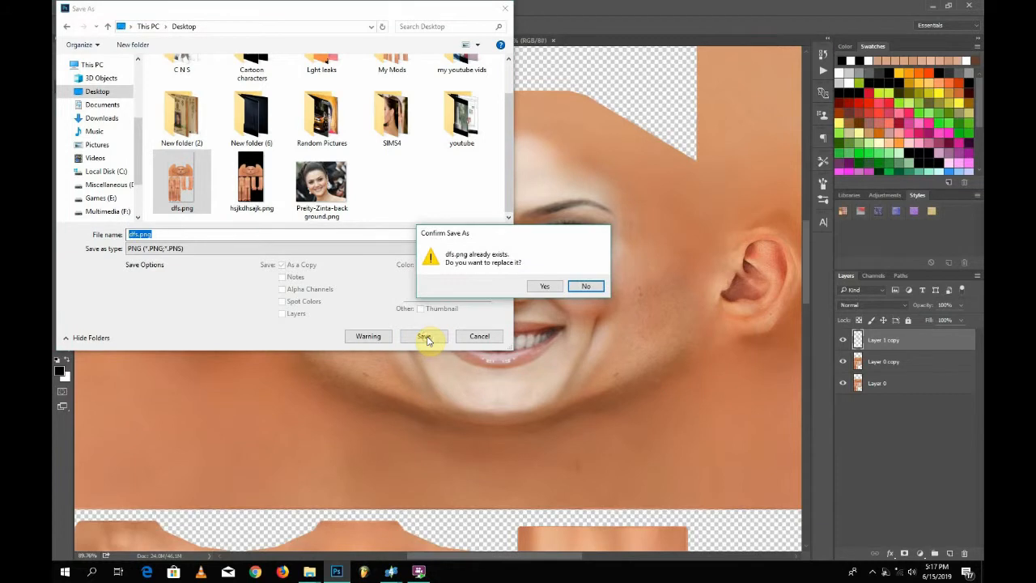
pyautogui.click(545, 288)
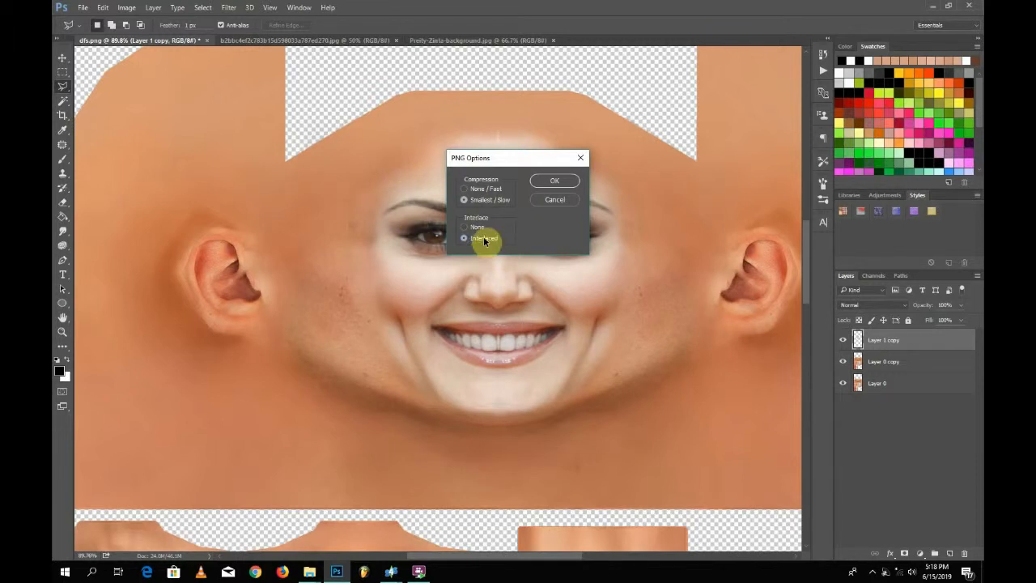
pyautogui.click(549, 182)
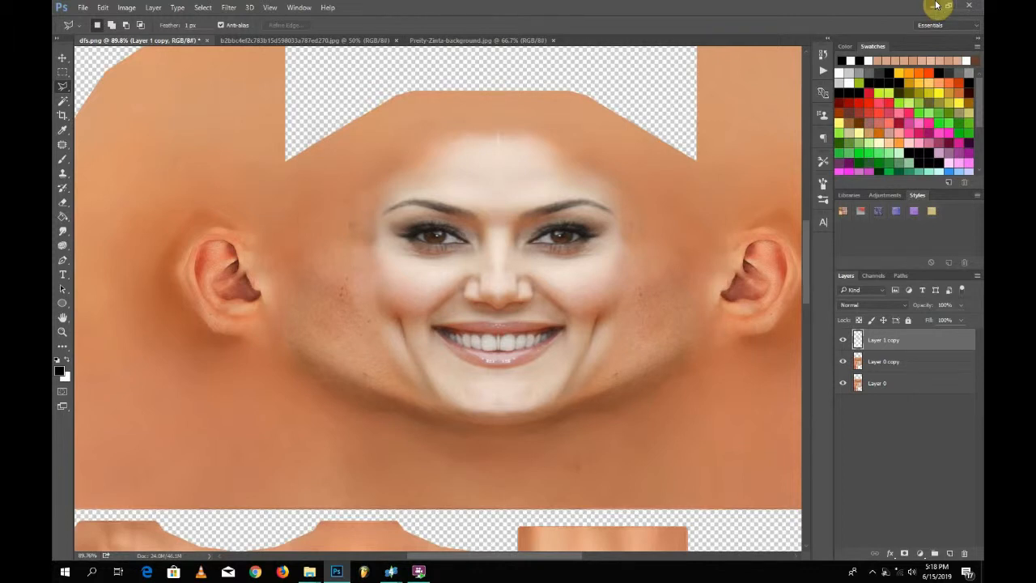
# Switch to Sims 4 Studio, import dfs.png from the Desktop as the diffuse texture, and inspect the face on the 3D model.
pyautogui.click(935, 5)
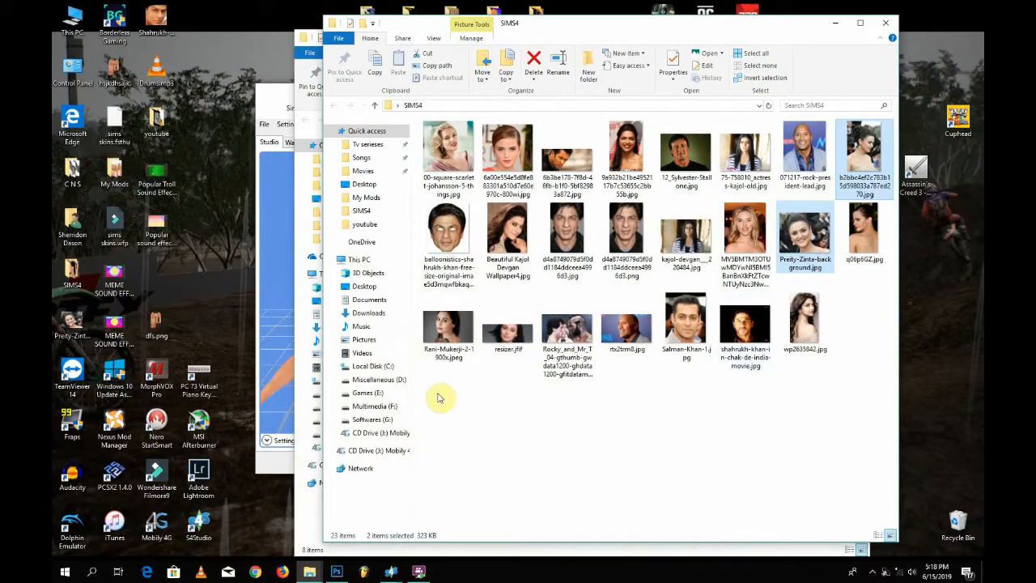
pyautogui.click(279, 347)
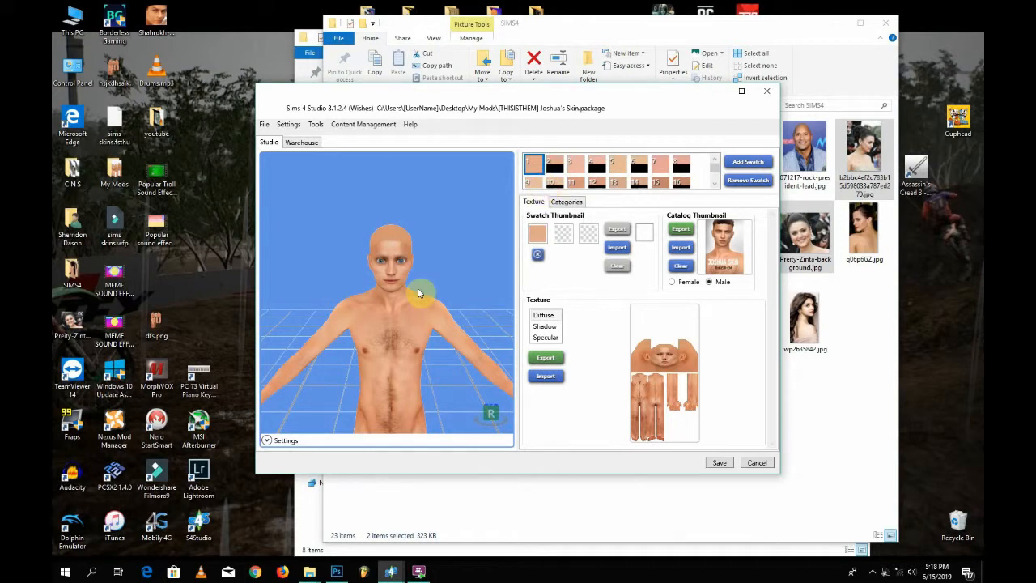
pyautogui.click(660, 339)
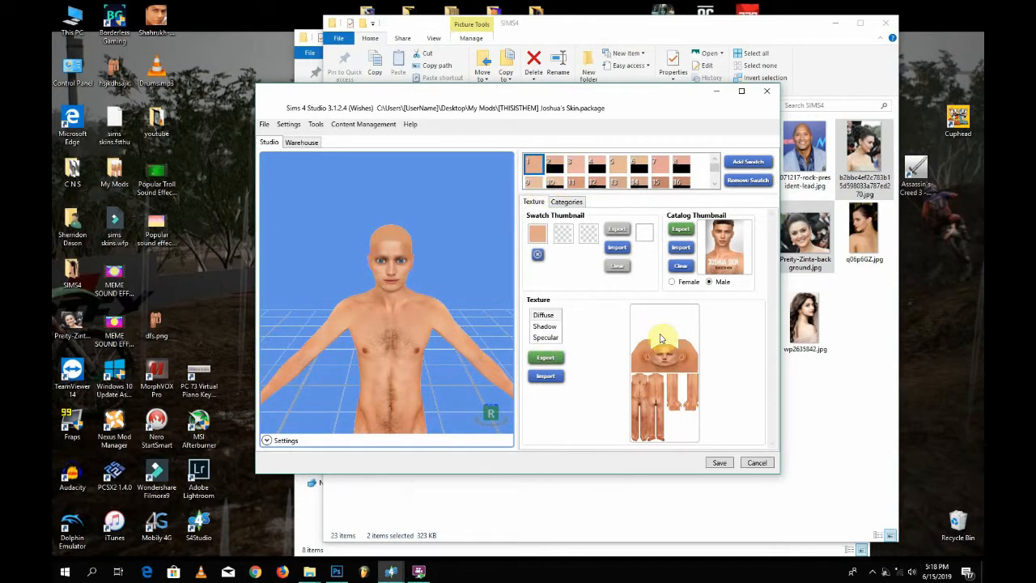
pyautogui.click(545, 375)
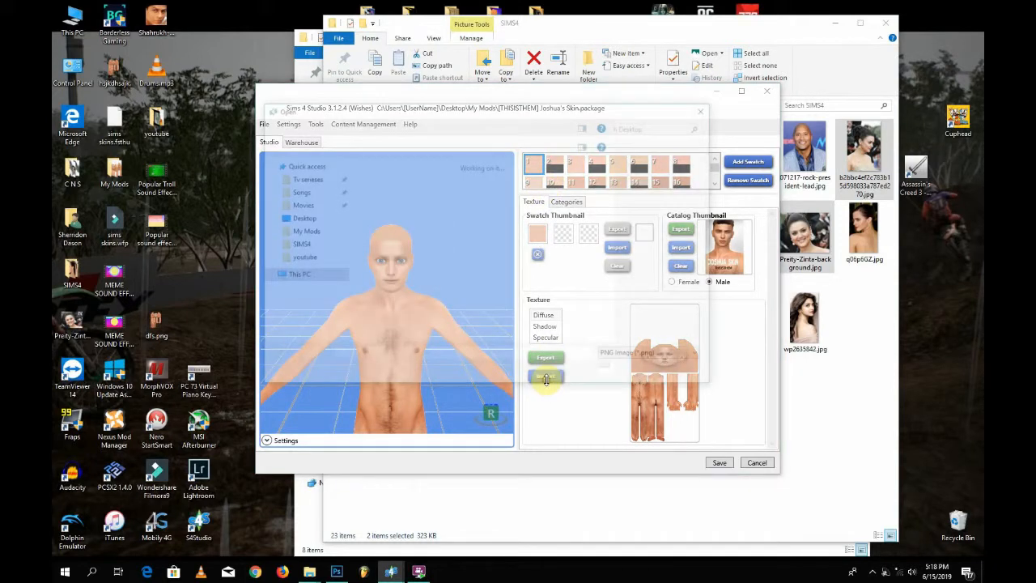
pyautogui.scroll(-1, 595, 251)
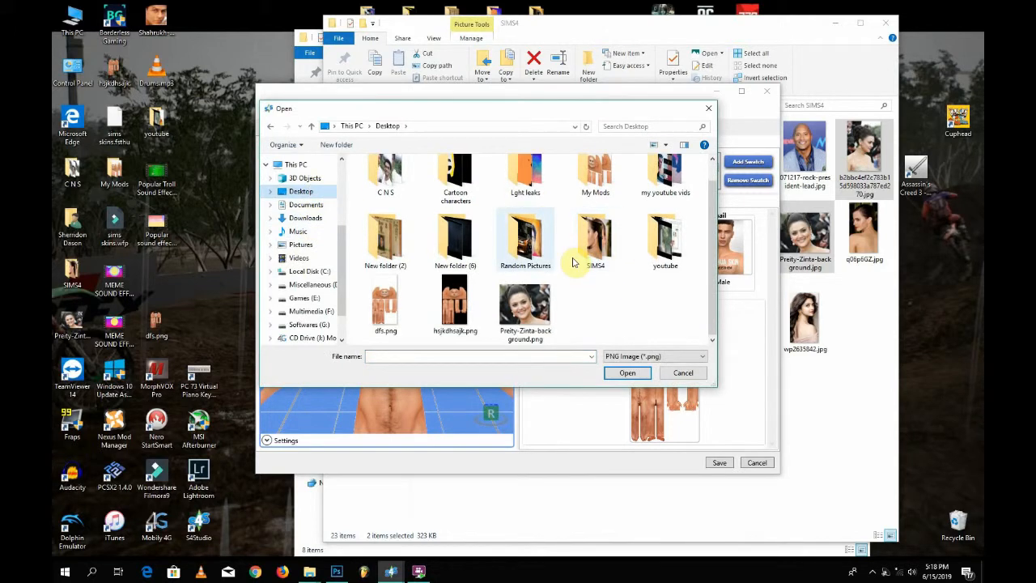
pyautogui.click(387, 308)
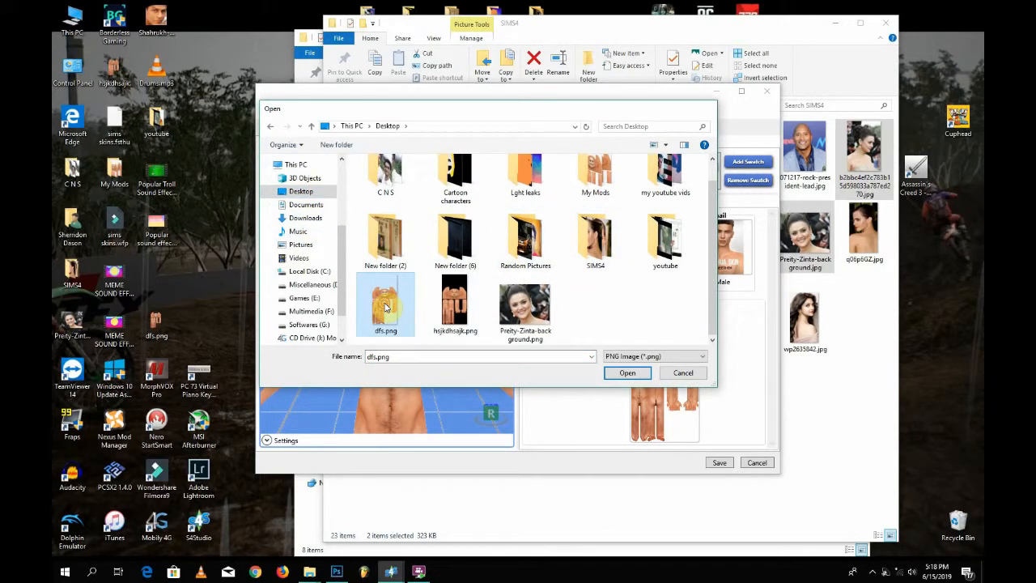
pyautogui.click(627, 372)
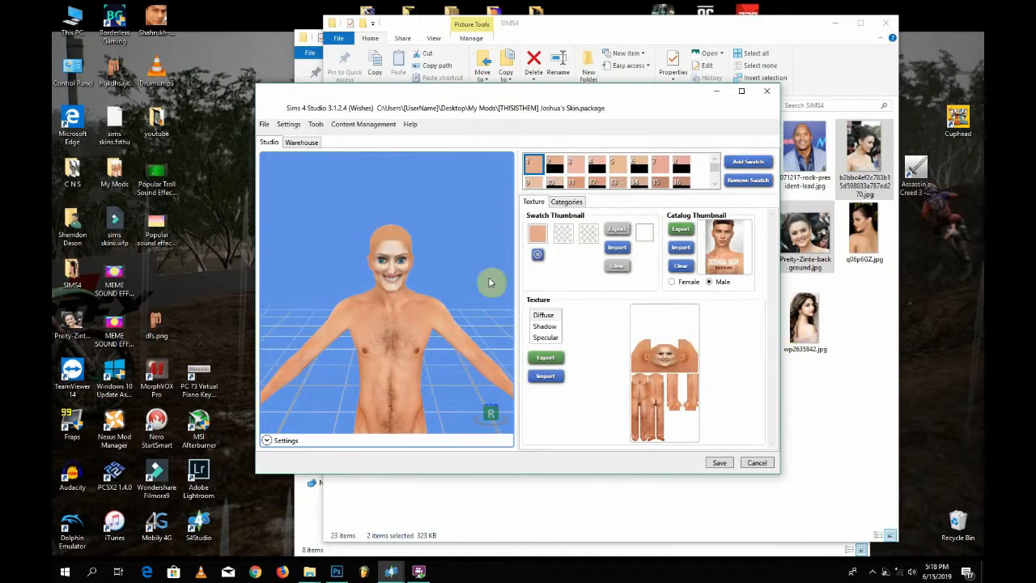
pyautogui.scroll(1, 368, 269)
pyautogui.scroll(5, 367, 267)
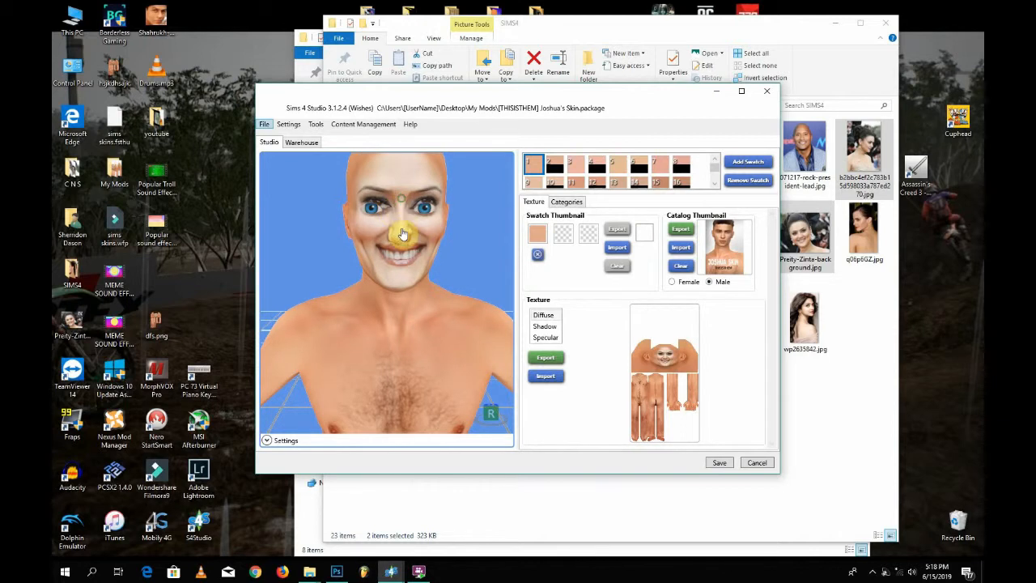
pyautogui.moveTo(412, 227); pyautogui.dragTo(358, 200)
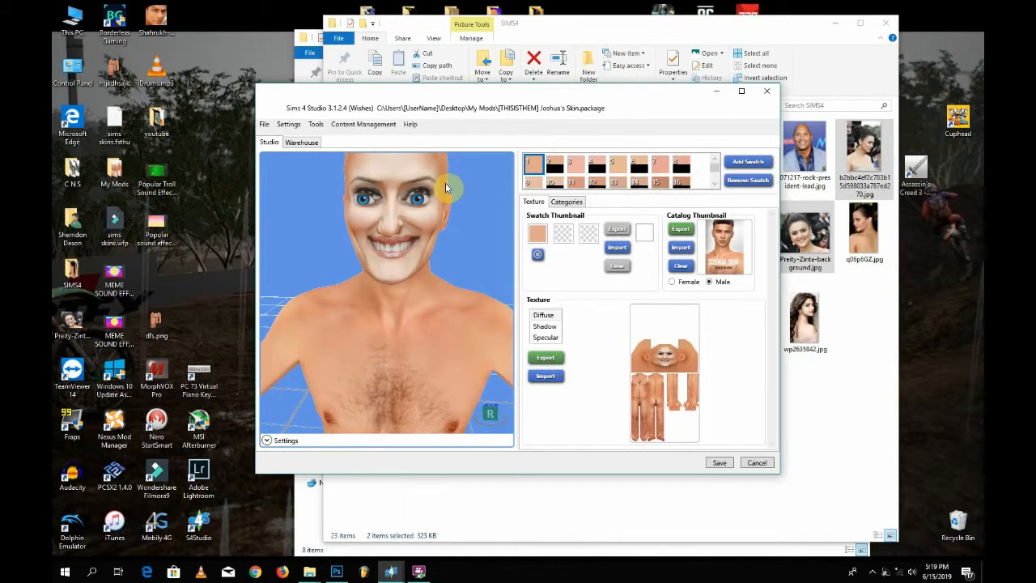
# Return to Photoshop and cut both eye openings out of the photo face layer with the Polygonal Lasso.
pyautogui.click(335, 573)
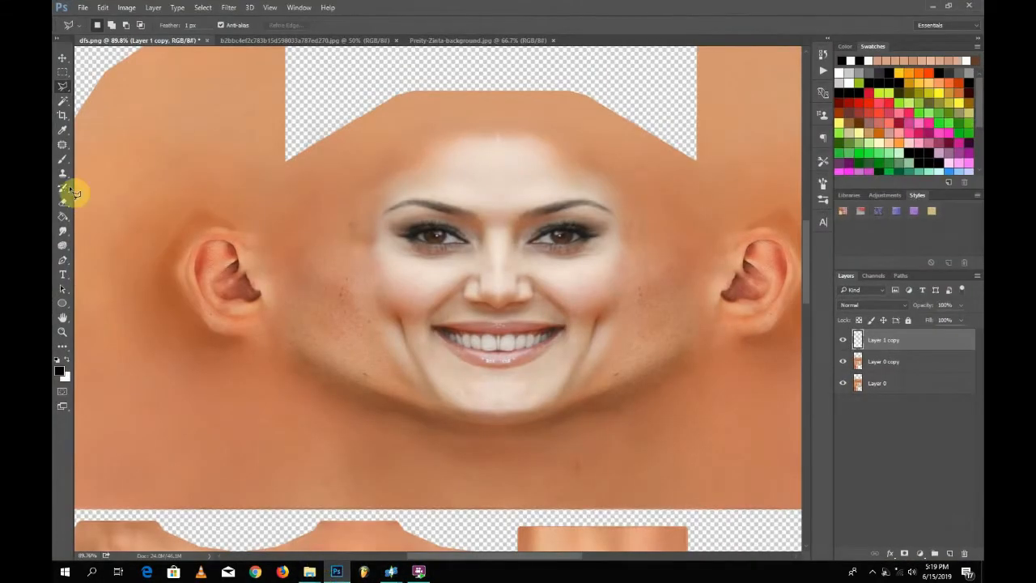
pyautogui.scroll(2, 392, 236)
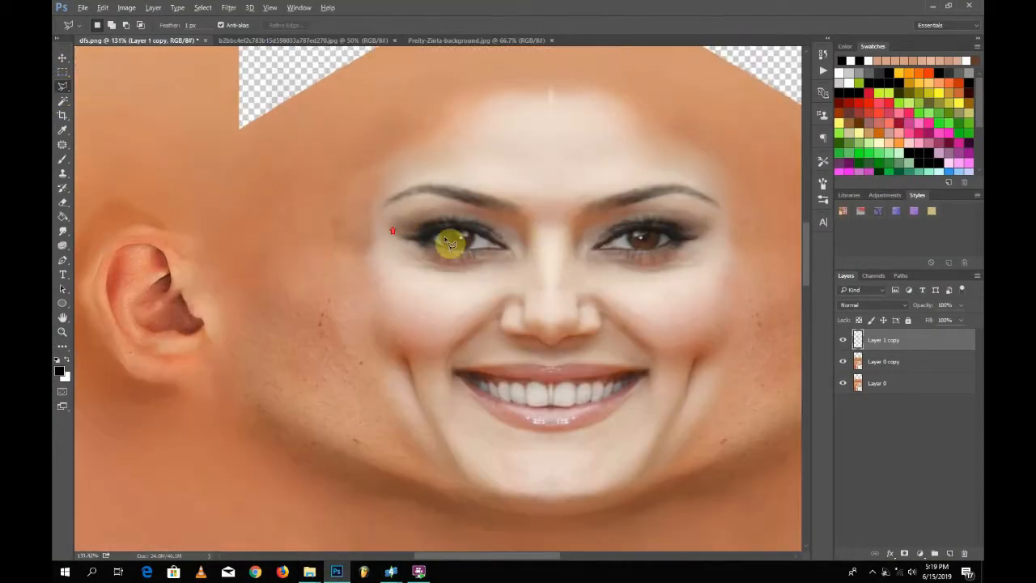
pyautogui.moveTo(447, 233)
pyautogui.mouseDown()
pyautogui.moveTo(469, 231)
pyautogui.moveTo(500, 250)
pyautogui.moveTo(453, 250)
pyautogui.moveTo(430, 235)
pyautogui.moveTo(421, 246)
pyautogui.mouseUp()
pyautogui.press('Delete')
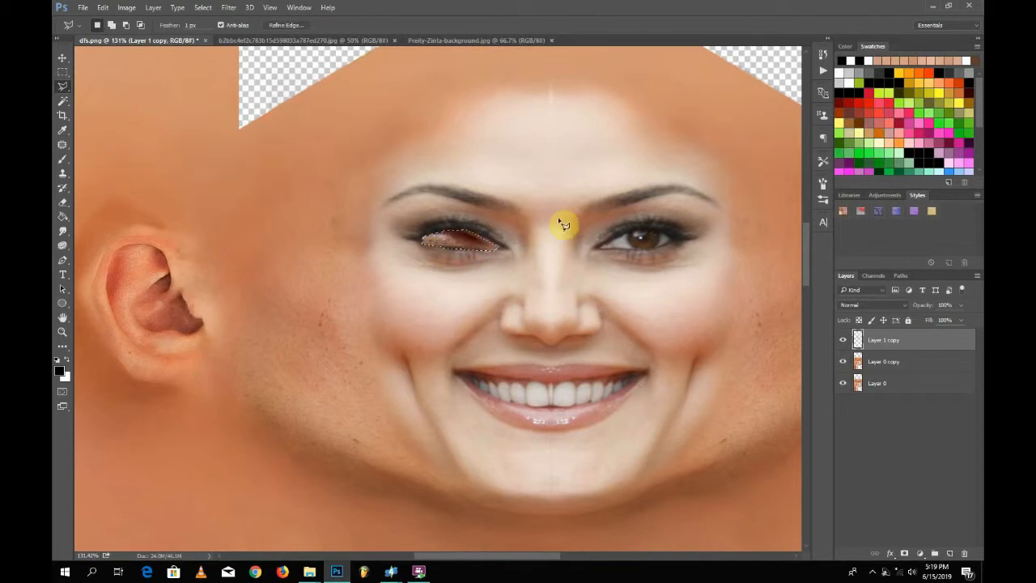
pyautogui.moveTo(657, 230)
pyautogui.mouseDown()
pyautogui.moveTo(666, 251)
pyautogui.moveTo(606, 250)
pyautogui.mouseUp()
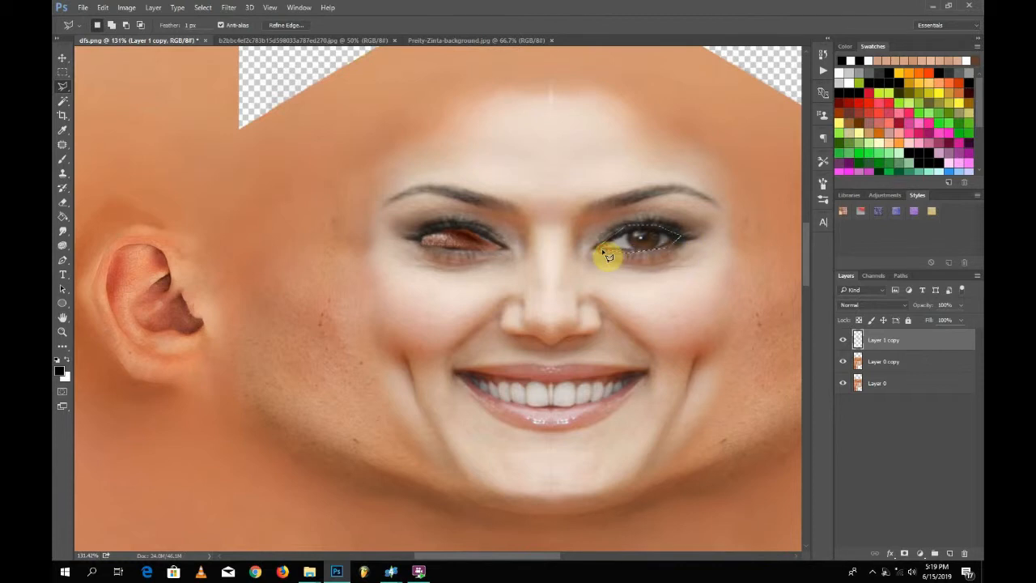
pyautogui.press('Delete')
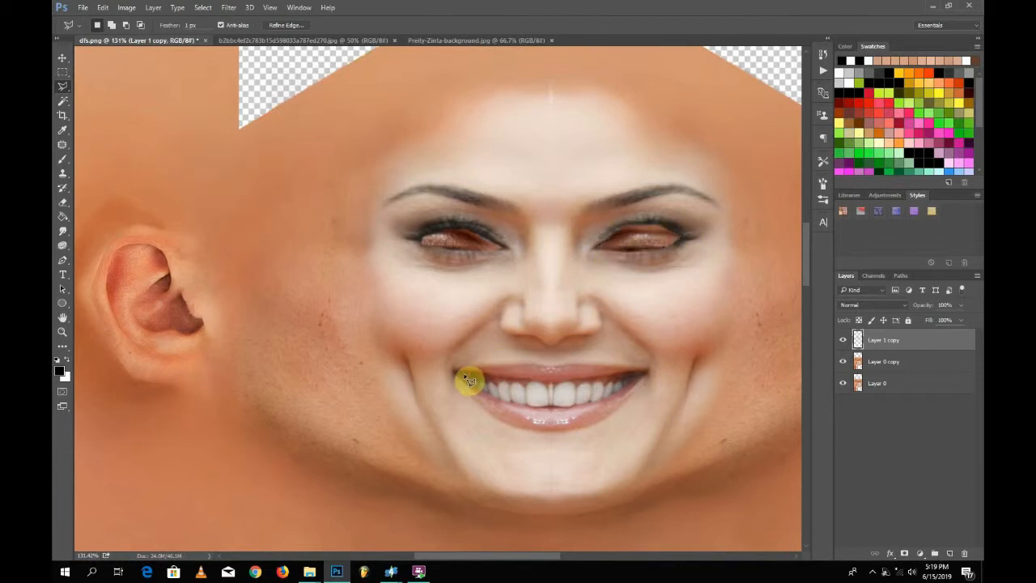
# Outline the teeth between the lips, delete them from the photo face layer, and clear the selection.
pyautogui.click(502, 405)
pyautogui.click(533, 412)
pyautogui.moveTo(601, 415)
pyautogui.mouseDown()
pyautogui.moveTo(648, 379)
pyautogui.moveTo(538, 385)
pyautogui.moveTo(469, 370)
pyautogui.mouseUp()
pyautogui.press('Delete')
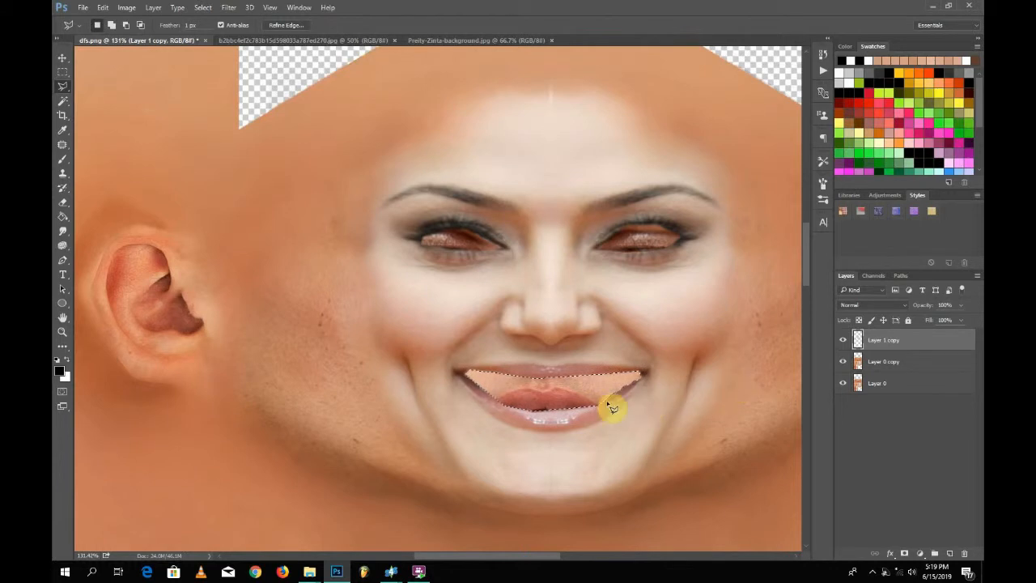
pyautogui.click(62, 58)
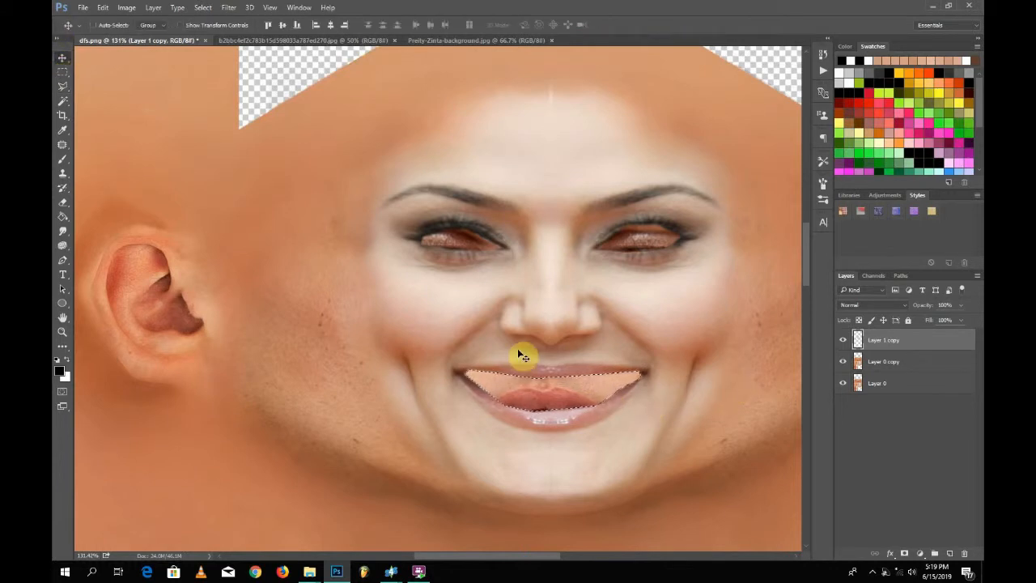
pyautogui.hotkey('ctrl', 't')
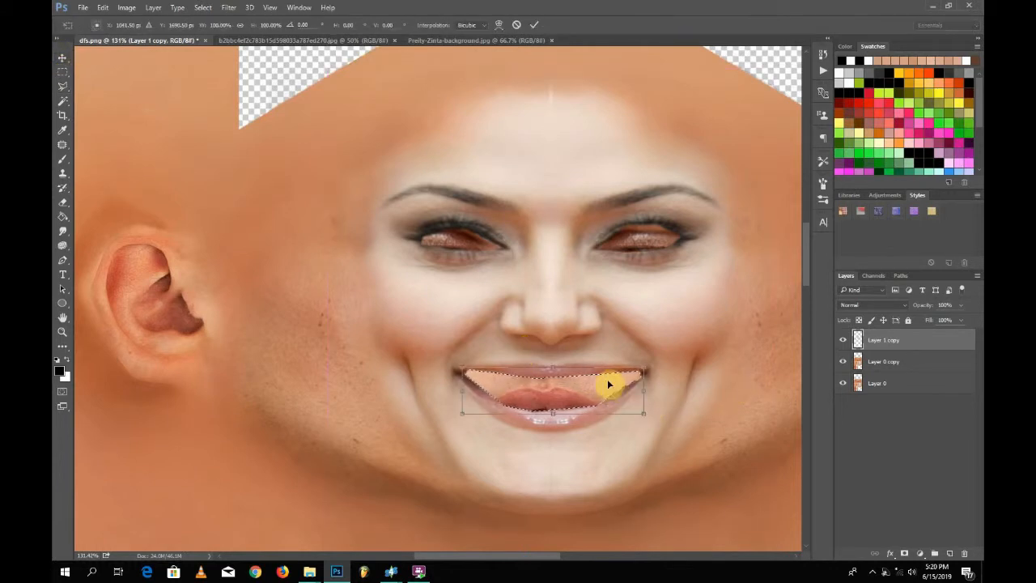
pyautogui.press('Return')
pyautogui.hotkey('ctrl', 'd')
# Warp the photo face layer, lowering the lips and adjusting the eye areas to fit the underlying texture's mouth and eyes.
pyautogui.click(904, 361)
pyautogui.click(903, 344)
pyautogui.hotkey('ctrl', 't')
pyautogui.rightClick(519, 294)
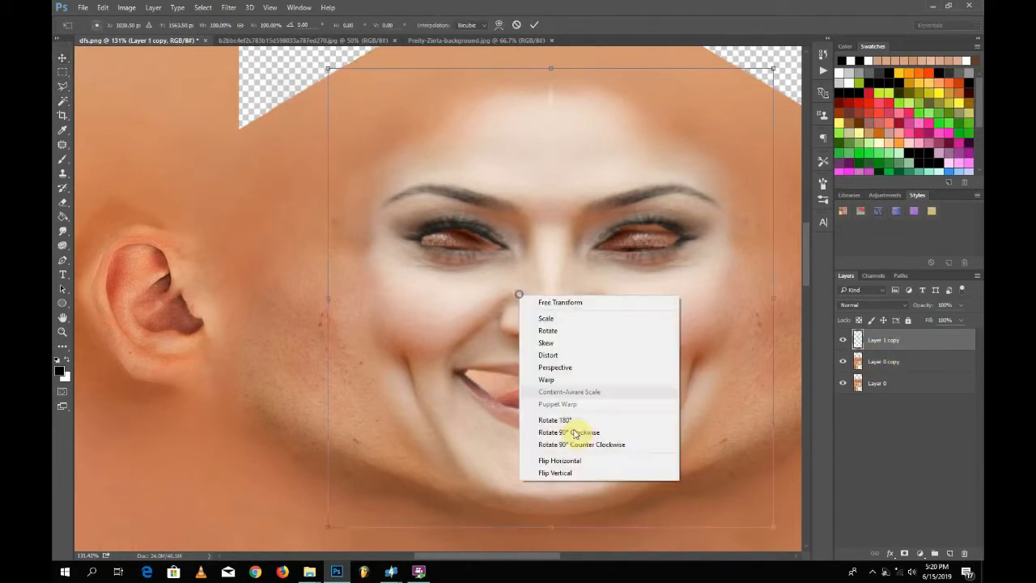
pyautogui.click(575, 380)
pyautogui.moveTo(559, 398); pyautogui.dragTo(562, 412)
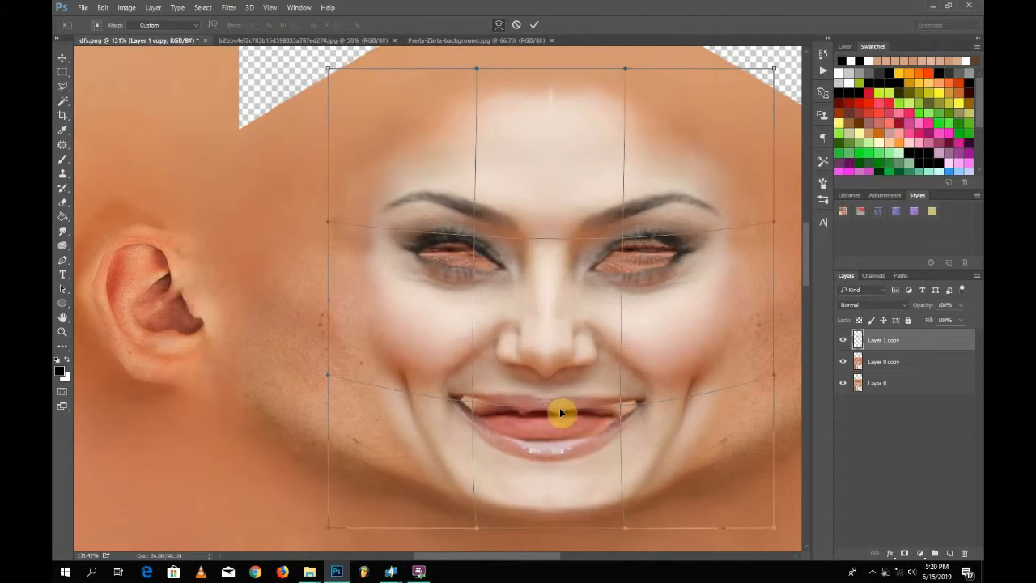
pyautogui.moveTo(491, 269); pyautogui.dragTo(475, 264)
pyautogui.moveTo(624, 280); pyautogui.dragTo(645, 270)
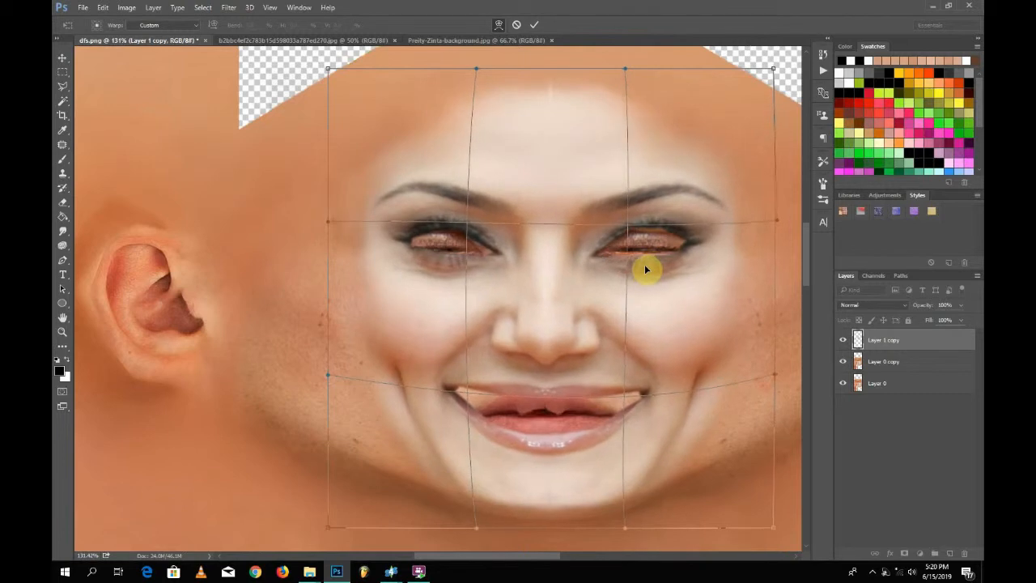
pyautogui.moveTo(455, 394)
pyautogui.mouseDown()
pyautogui.moveTo(458, 411)
pyautogui.moveTo(464, 400)
pyautogui.mouseUp()
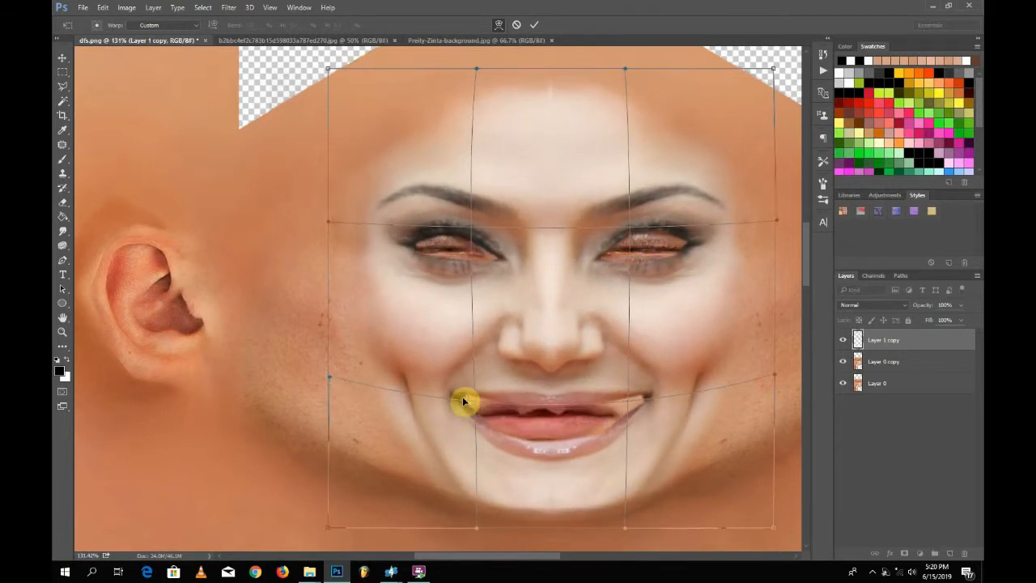
pyautogui.press('Return')
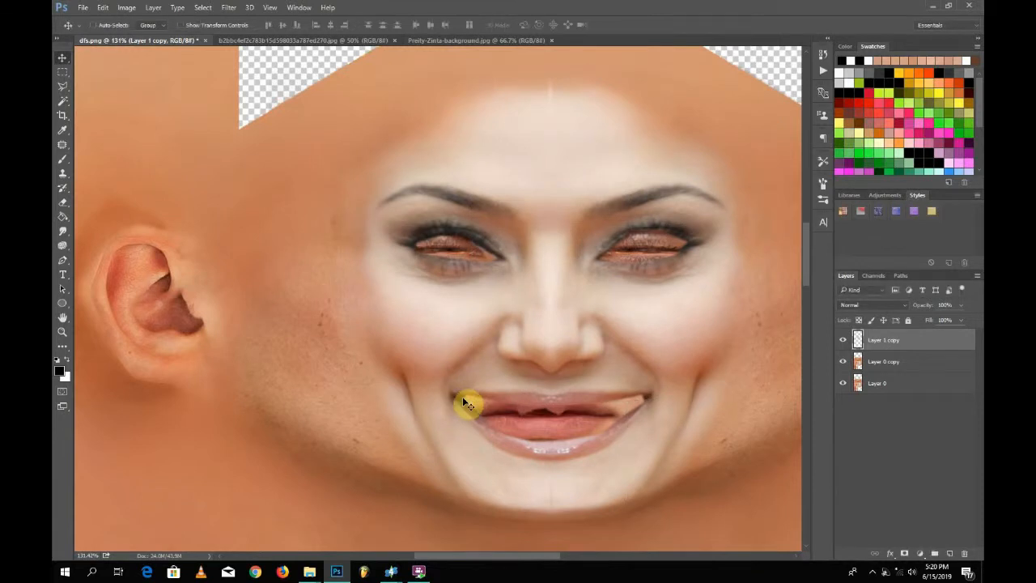
# Save a copy of the edited texture to the Desktop as 231.png in PNG format with the default PNG options.
pyautogui.click(82, 7)
pyautogui.click(113, 130)
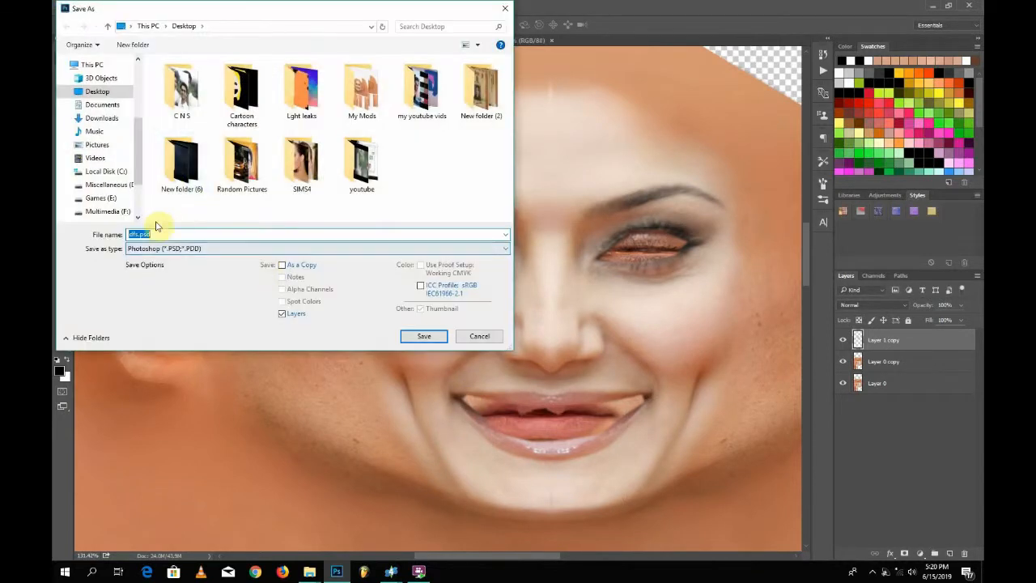
pyautogui.write('231')
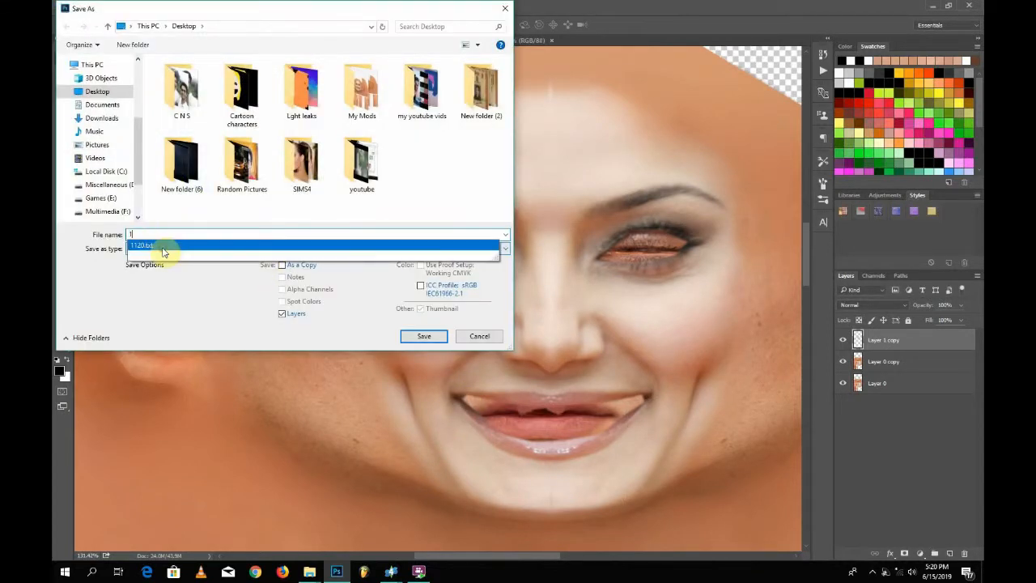
pyautogui.click(214, 249)
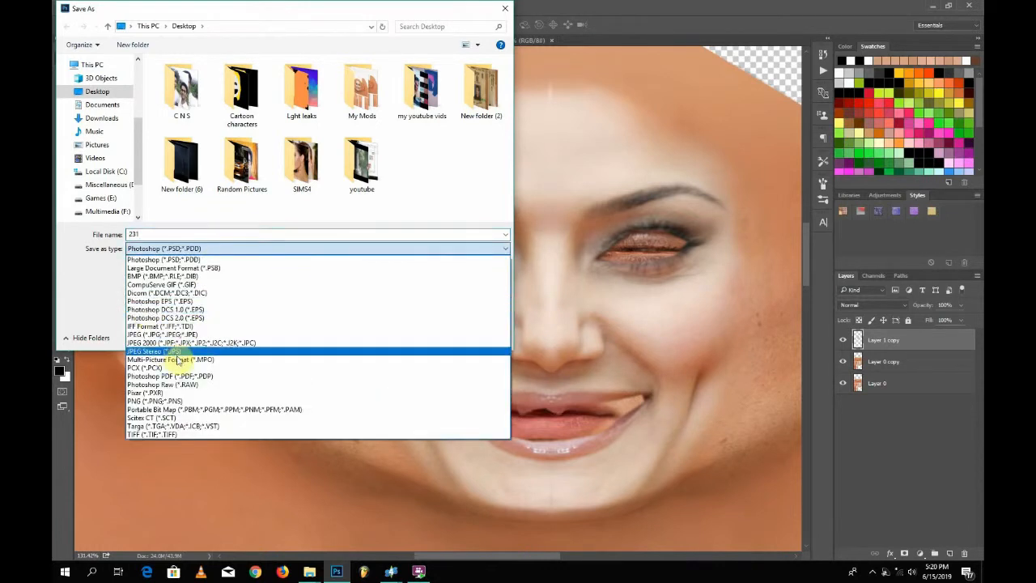
pyautogui.click(162, 401)
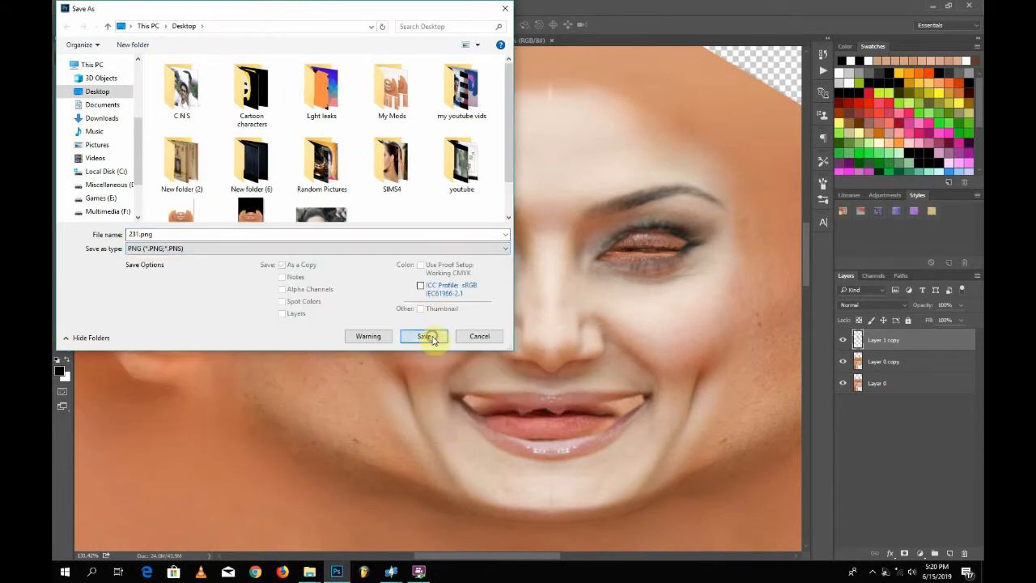
pyautogui.click(427, 335)
pyautogui.click(555, 180)
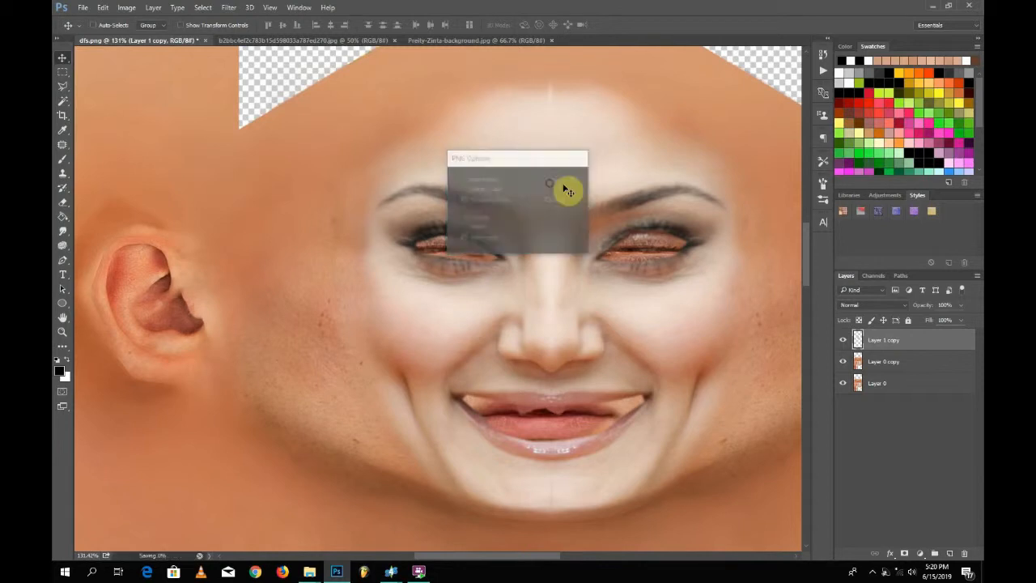
# Switch to Sims 4 Studio, import 231.png from the Desktop as the diffuse texture, and inspect the face on the 3D model.
pyautogui.click(940, 7)
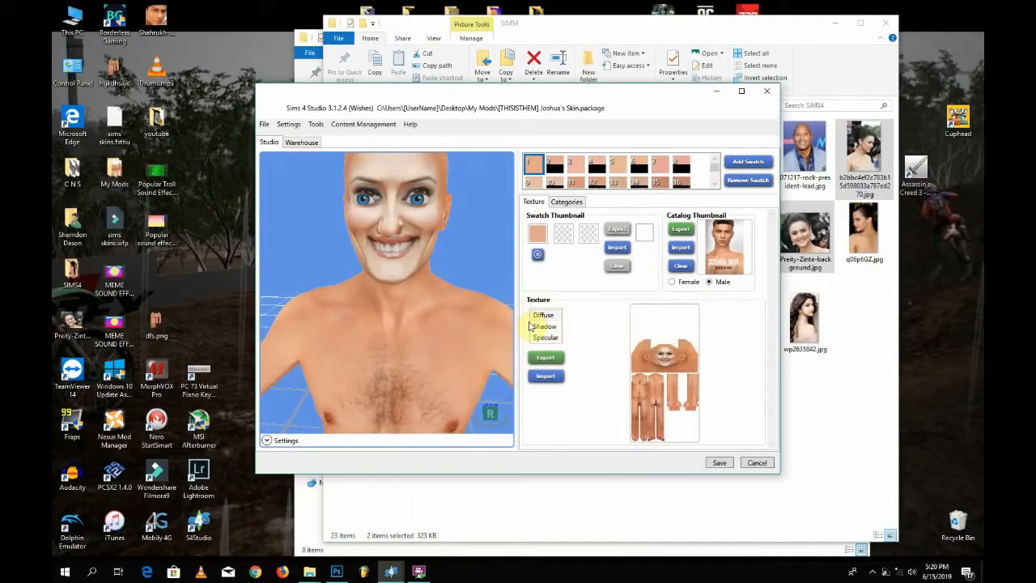
pyautogui.click(551, 381)
pyautogui.scroll(-1, 455, 293)
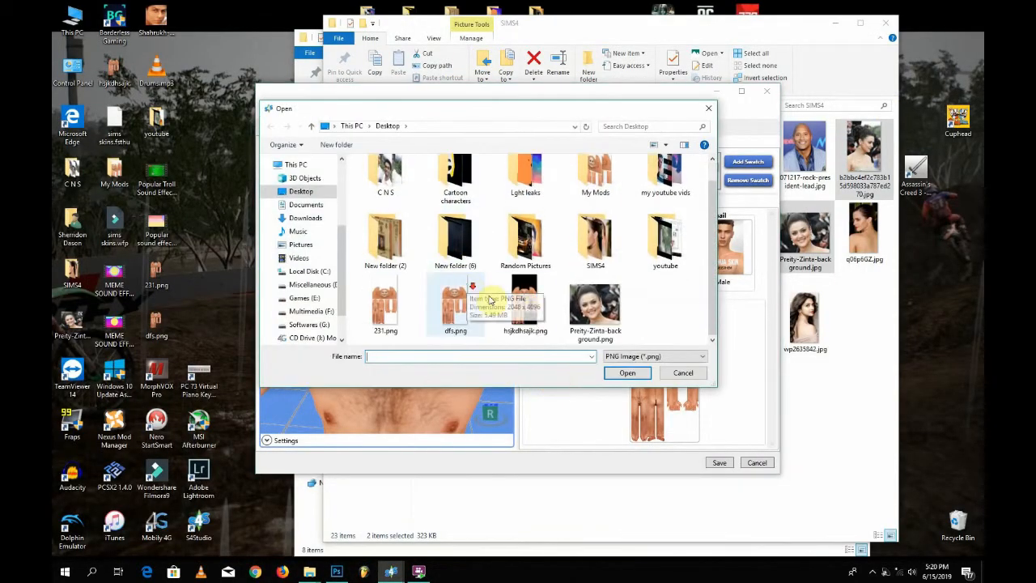
pyautogui.click(383, 316)
pyautogui.doubleClick(383, 316)
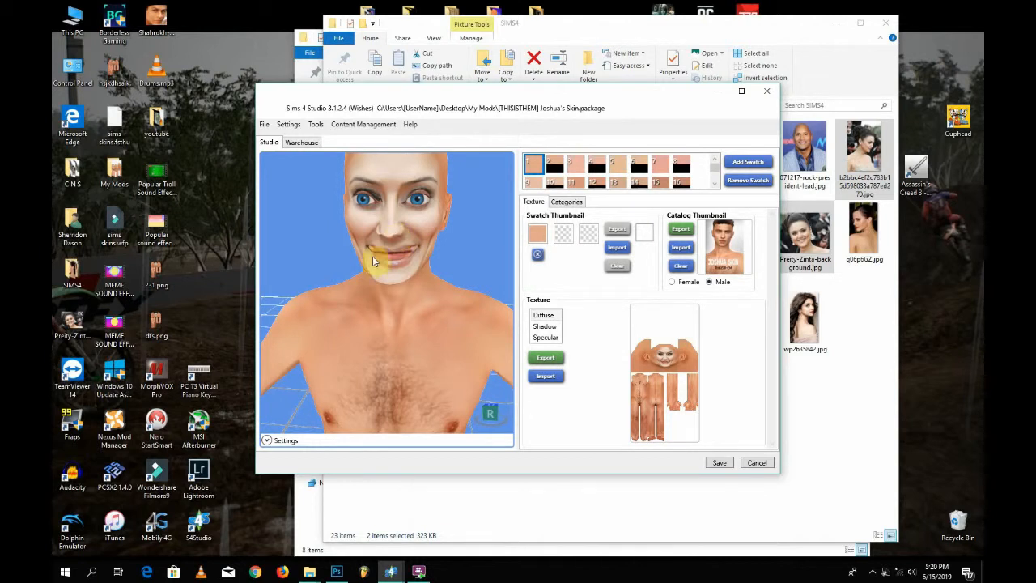
pyautogui.moveTo(395, 258); pyautogui.dragTo(387, 284)
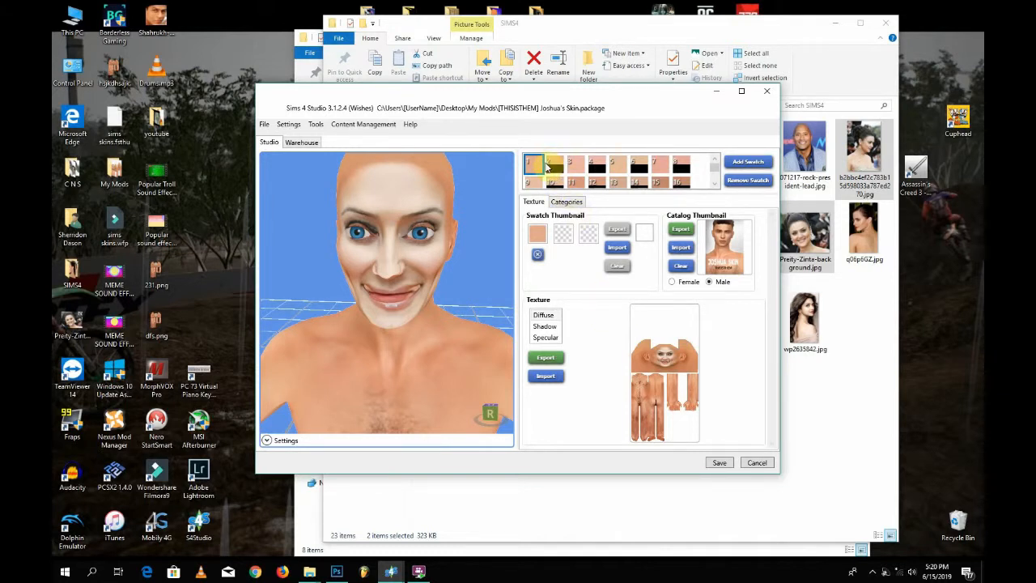
# Remove all the other swatches from the package, keeping only swatch 1 with the custom face.
pyautogui.click(563, 164)
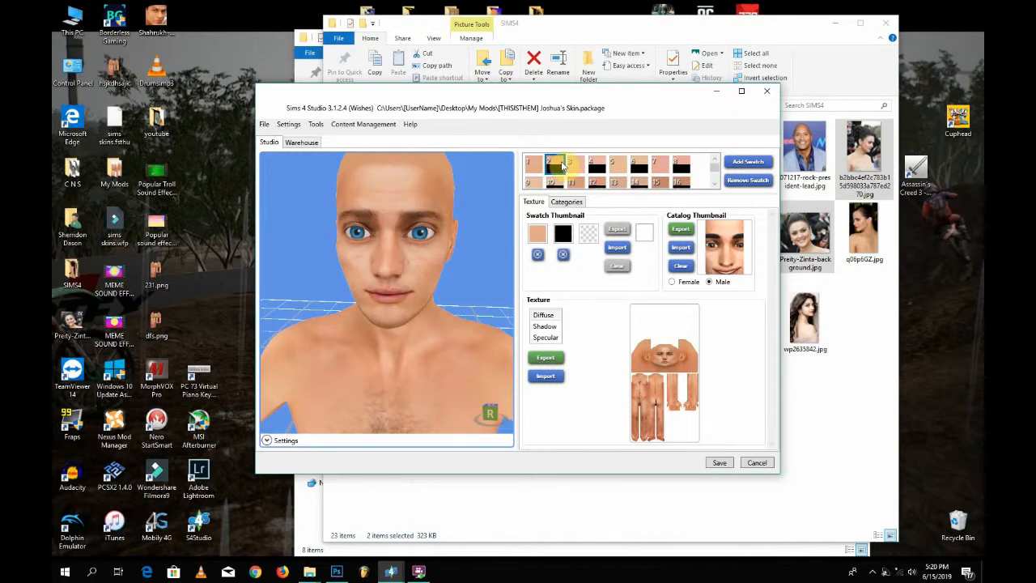
pyautogui.scroll(-3, 562, 164)
pyautogui.click(596, 177)
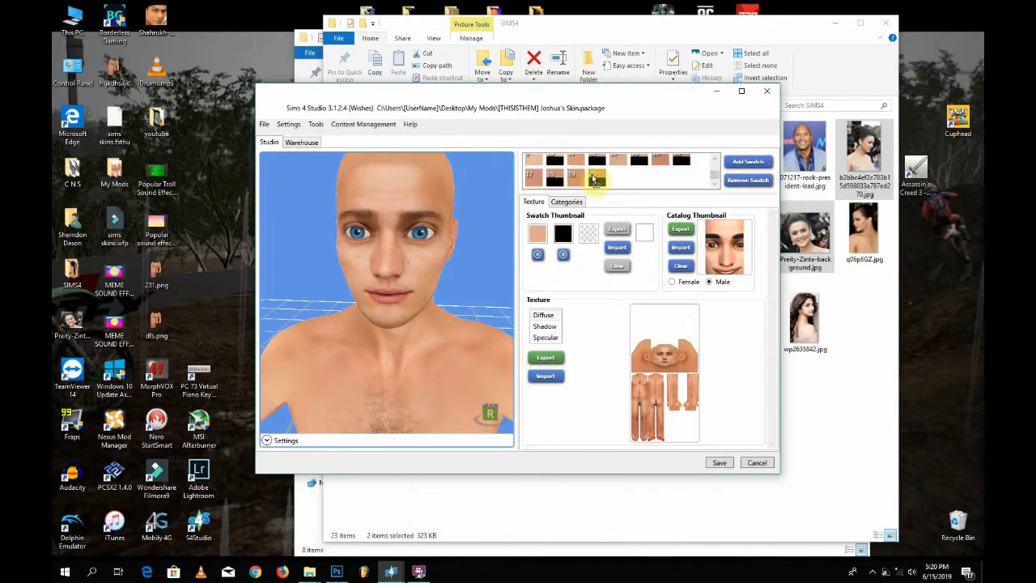
pyautogui.click(748, 181)
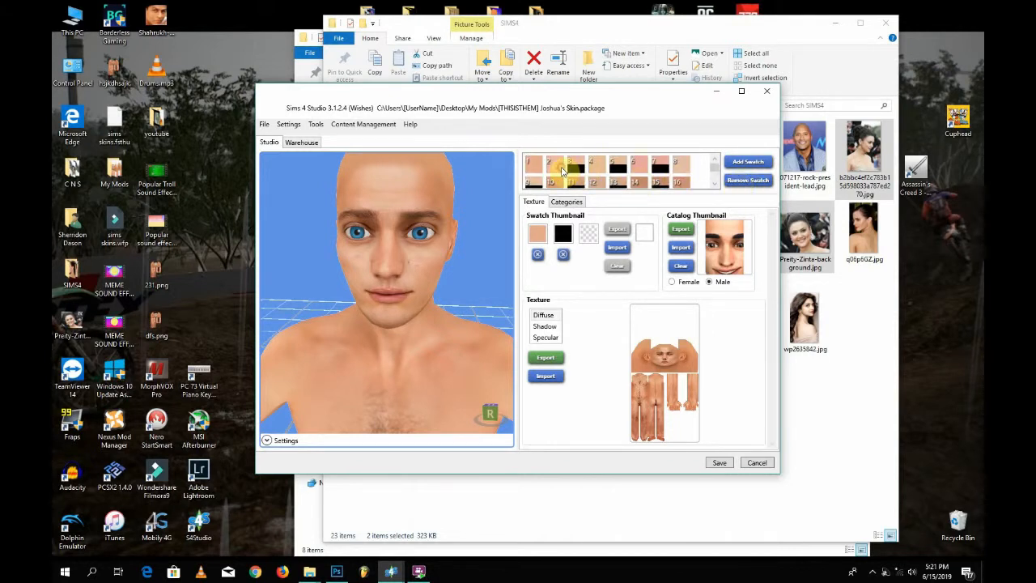
pyautogui.click(562, 168)
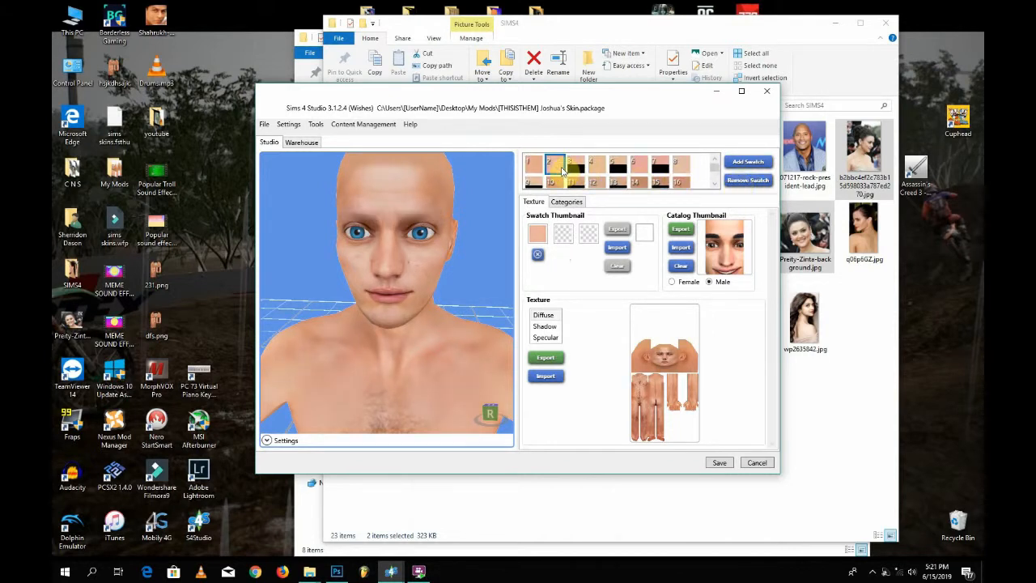
pyautogui.click(753, 182)
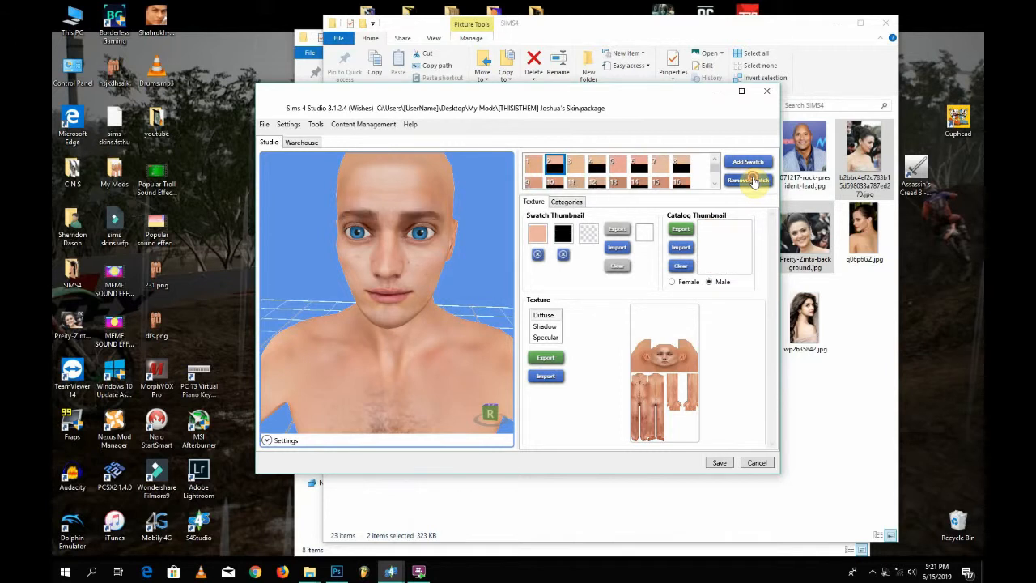
pyautogui.click(754, 182)
pyautogui.click(754, 182)
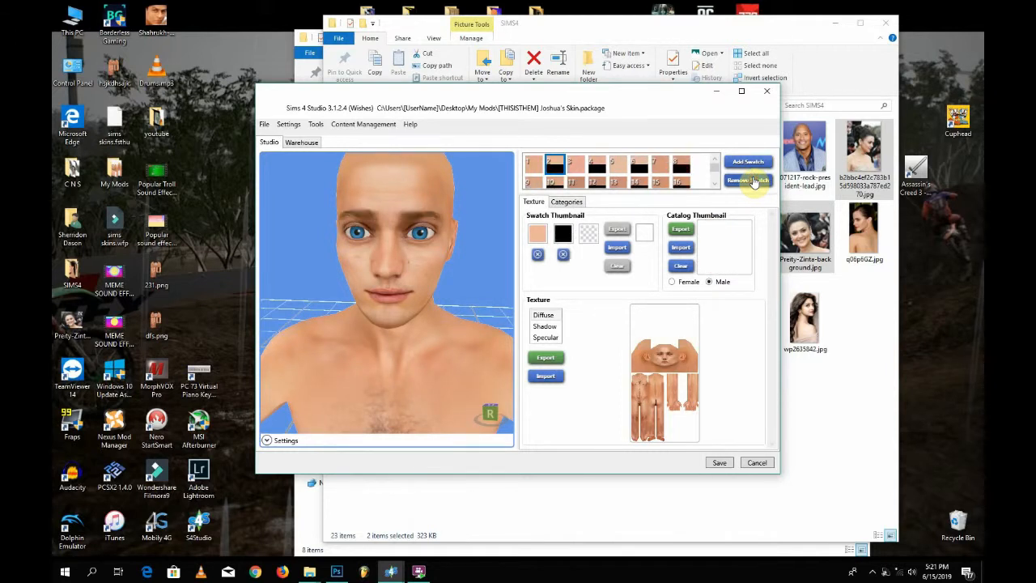
pyautogui.click(754, 182)
pyautogui.click(754, 182)
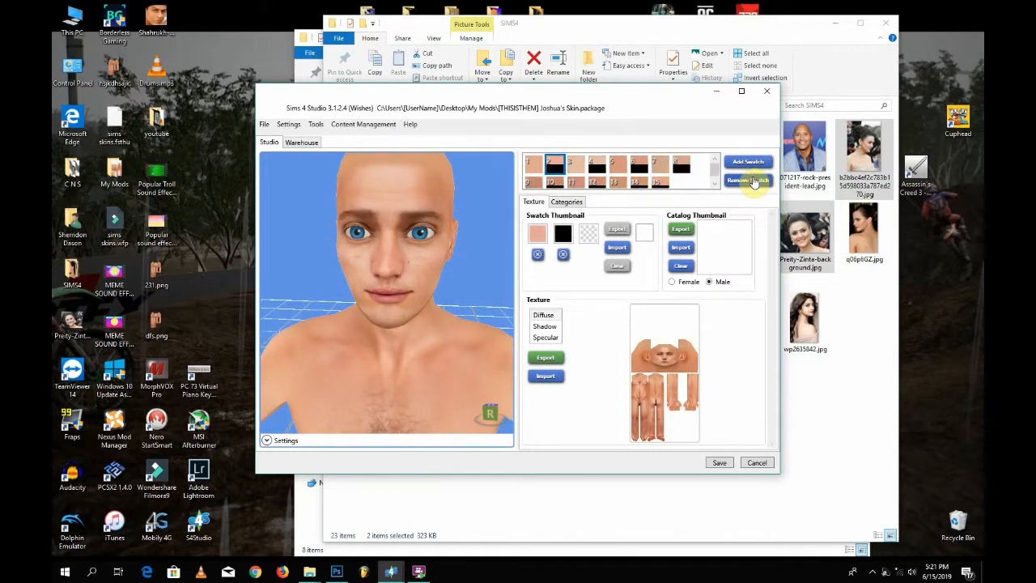
pyautogui.click(753, 182)
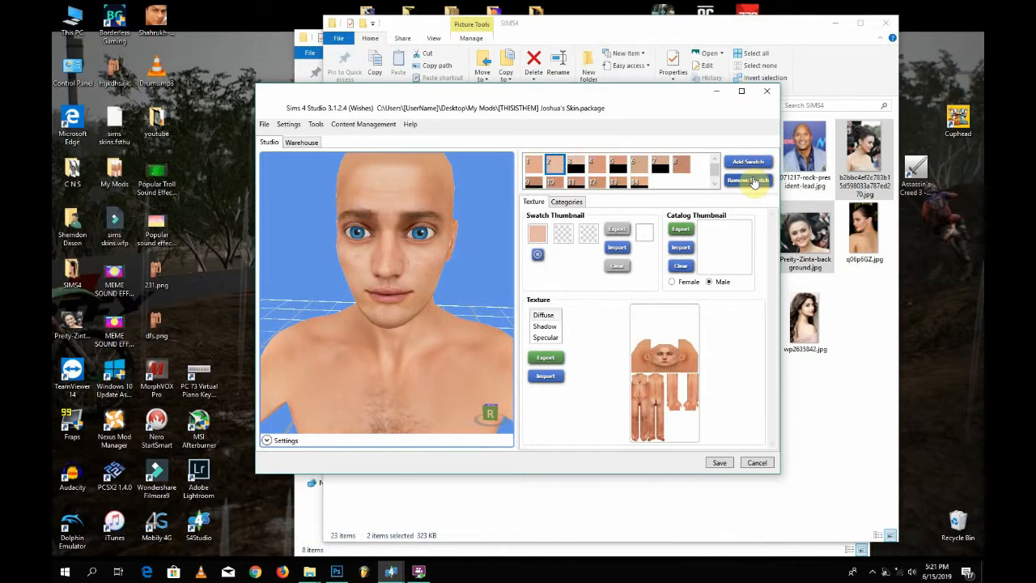
pyautogui.click(753, 182)
pyautogui.click(754, 182)
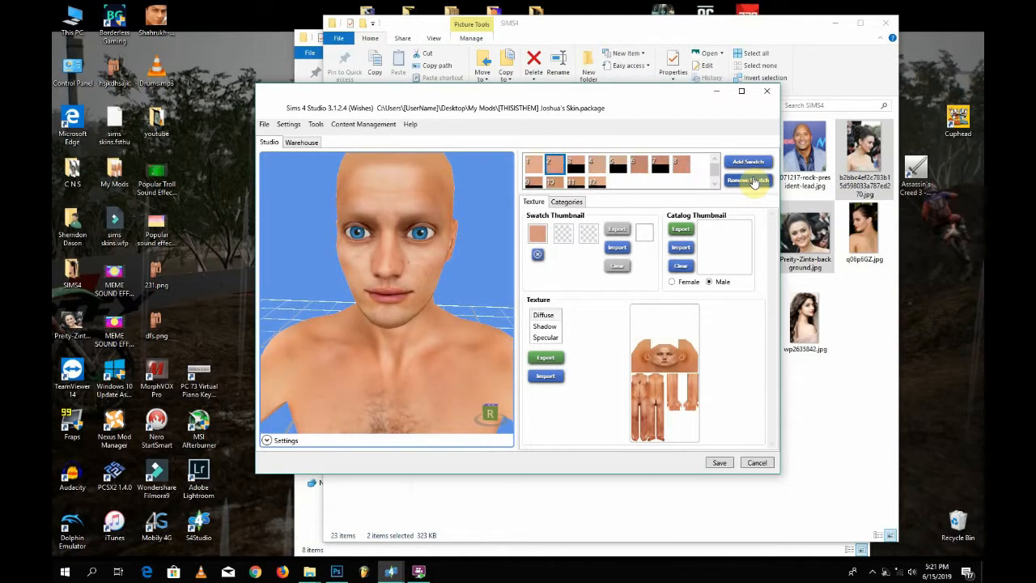
pyautogui.click(754, 182)
pyautogui.click(754, 182)
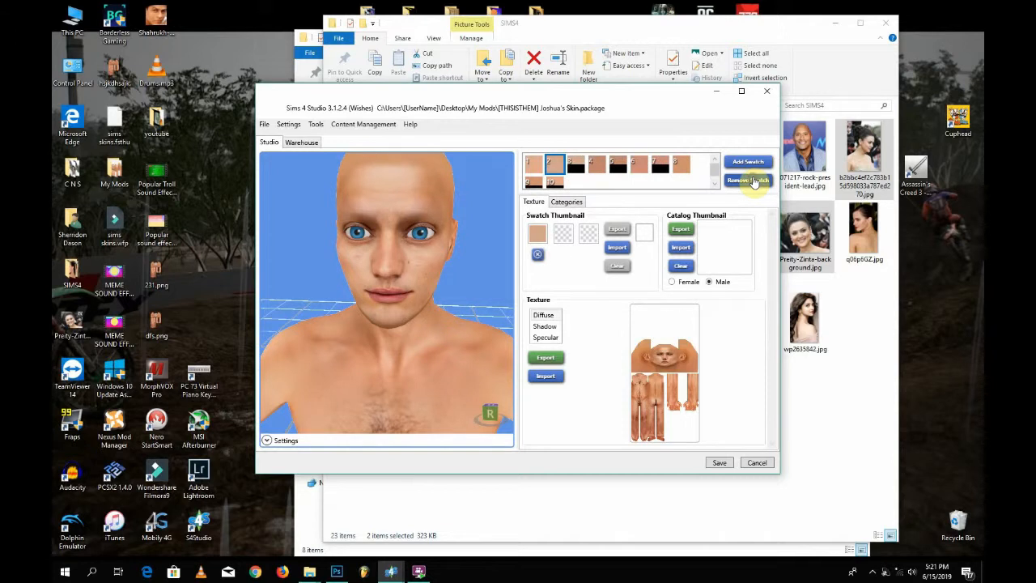
pyautogui.click(753, 183)
pyautogui.click(754, 182)
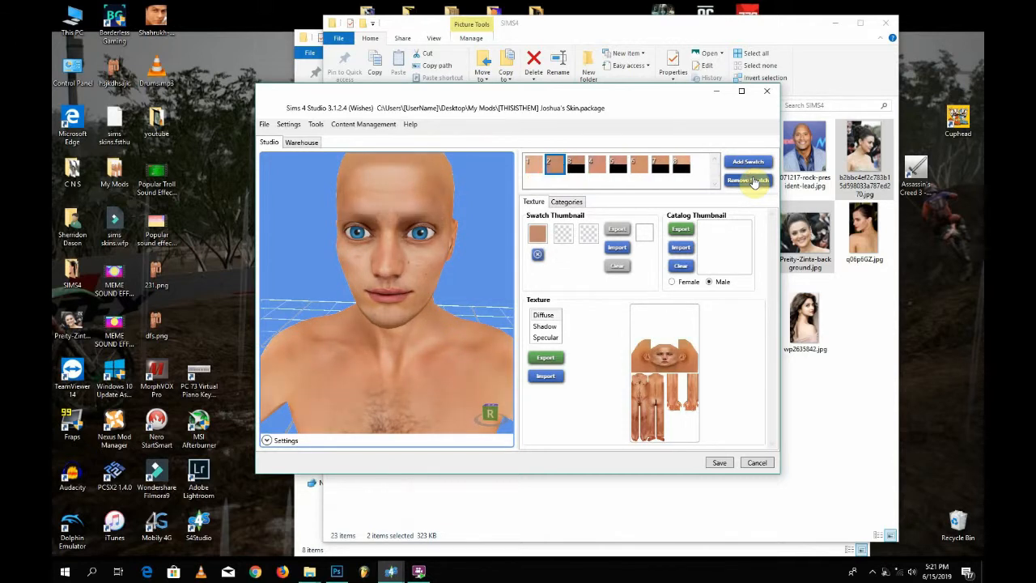
pyautogui.click(753, 182)
pyautogui.click(754, 182)
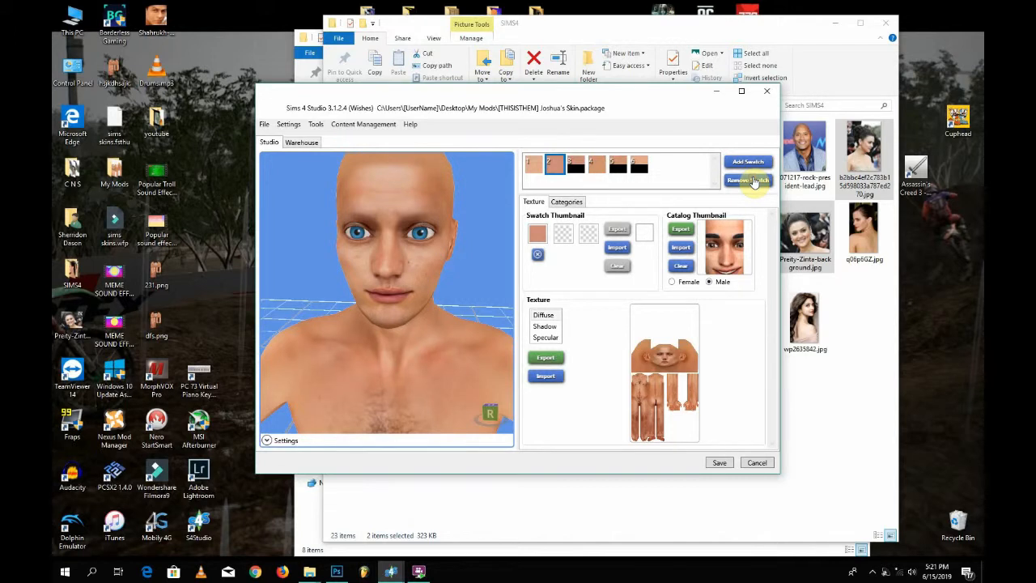
pyautogui.click(753, 182)
pyautogui.click(753, 182)
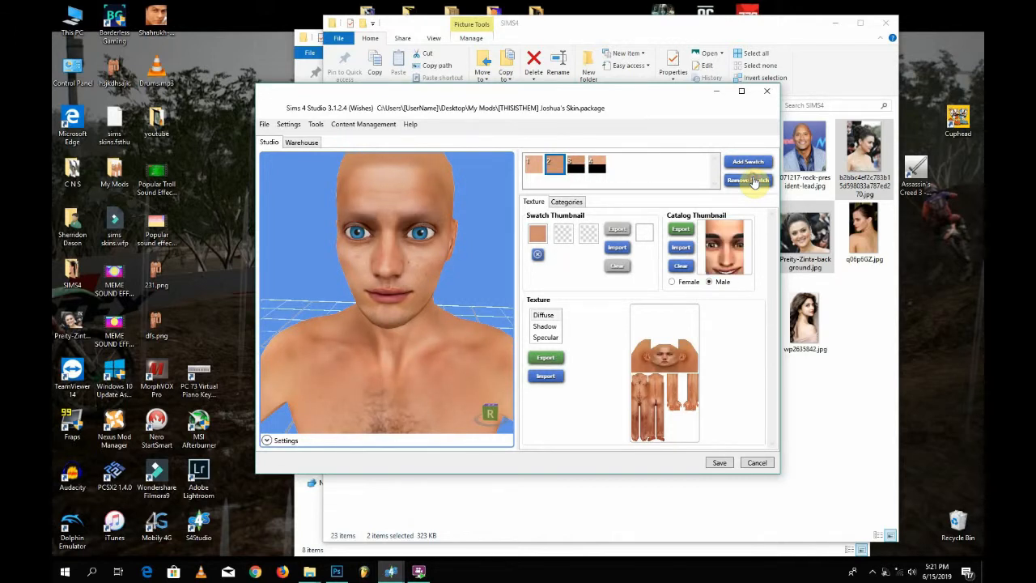
pyautogui.click(754, 182)
pyautogui.click(754, 182)
pyautogui.click(753, 182)
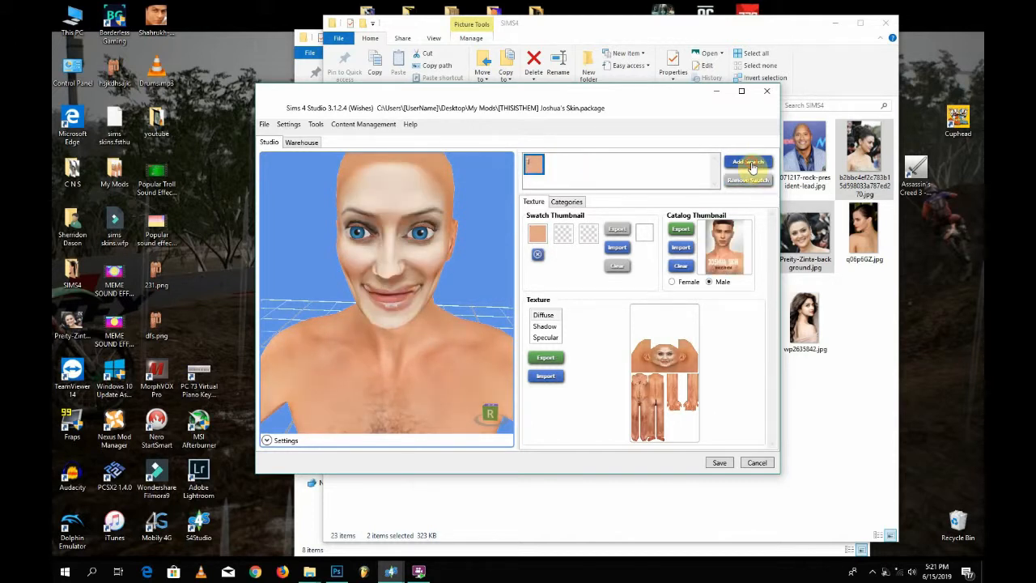
# Add a second swatch, import dfs.png from the Desktop as its diffuse texture, and compare it with the first swatch.
pyautogui.click(751, 165)
pyautogui.click(538, 165)
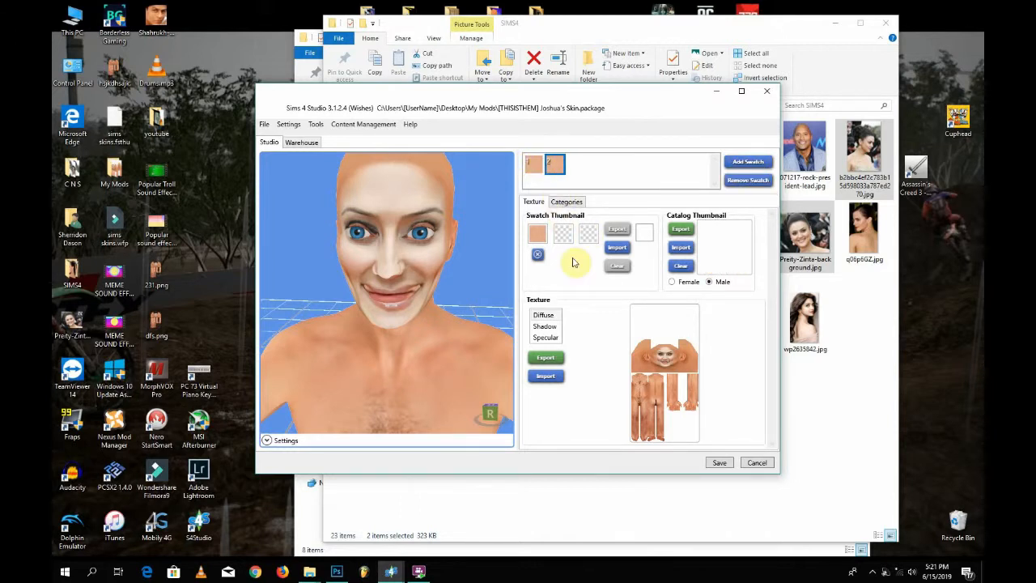
pyautogui.click(554, 165)
pyautogui.click(546, 376)
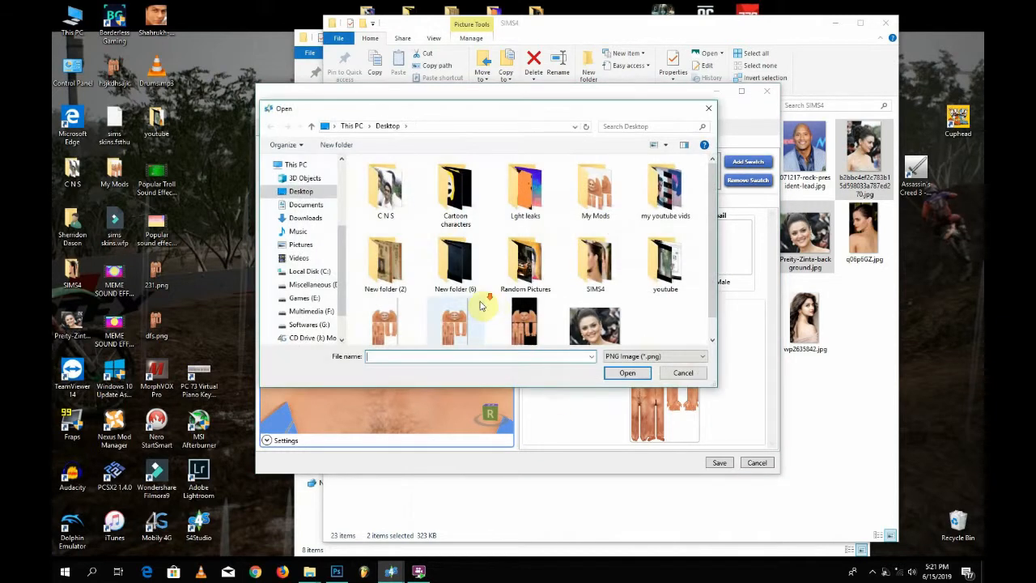
pyautogui.scroll(-1, 481, 301)
pyautogui.click(458, 318)
pyautogui.doubleClick(459, 319)
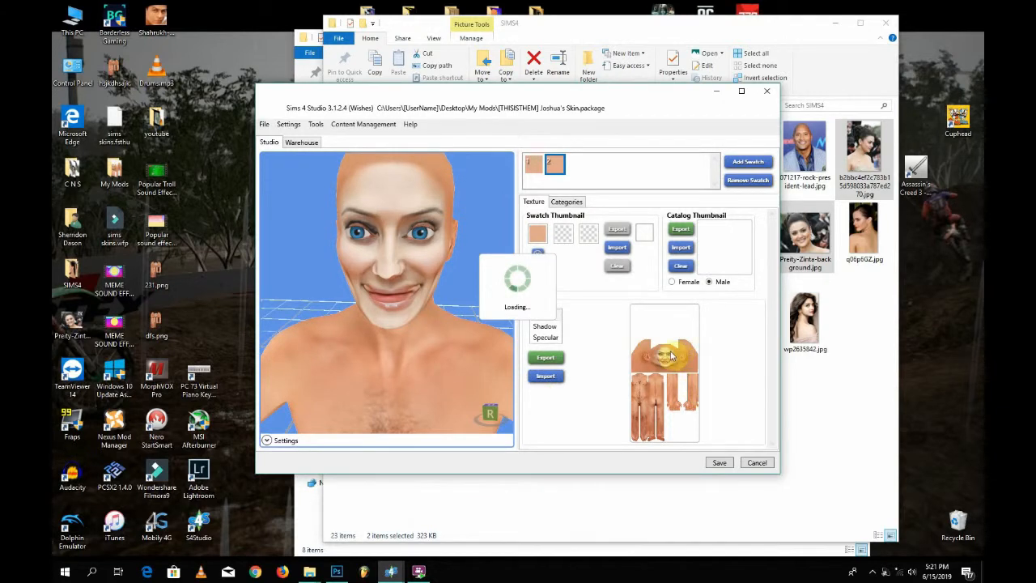
pyautogui.click(534, 164)
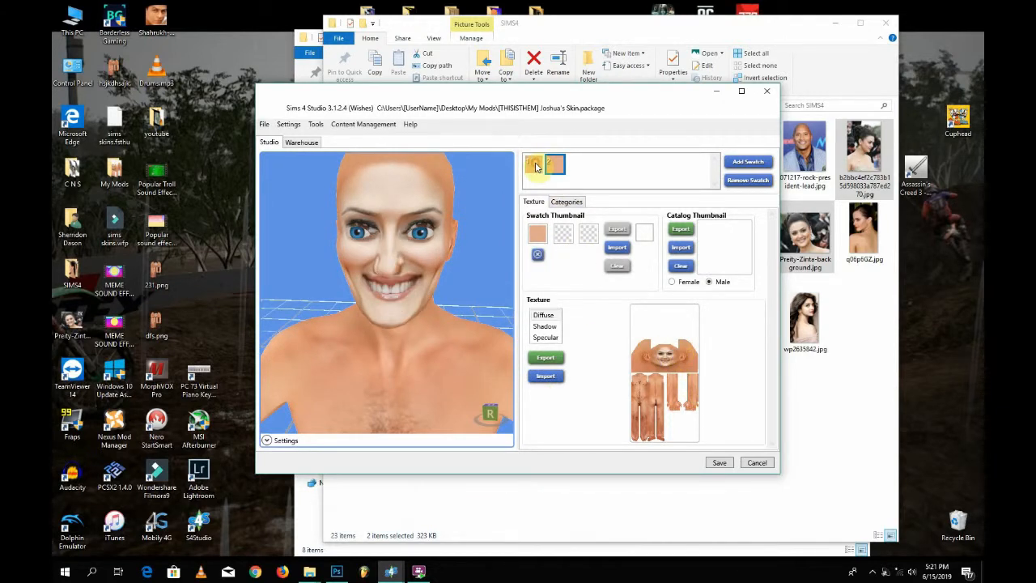
pyautogui.click(555, 166)
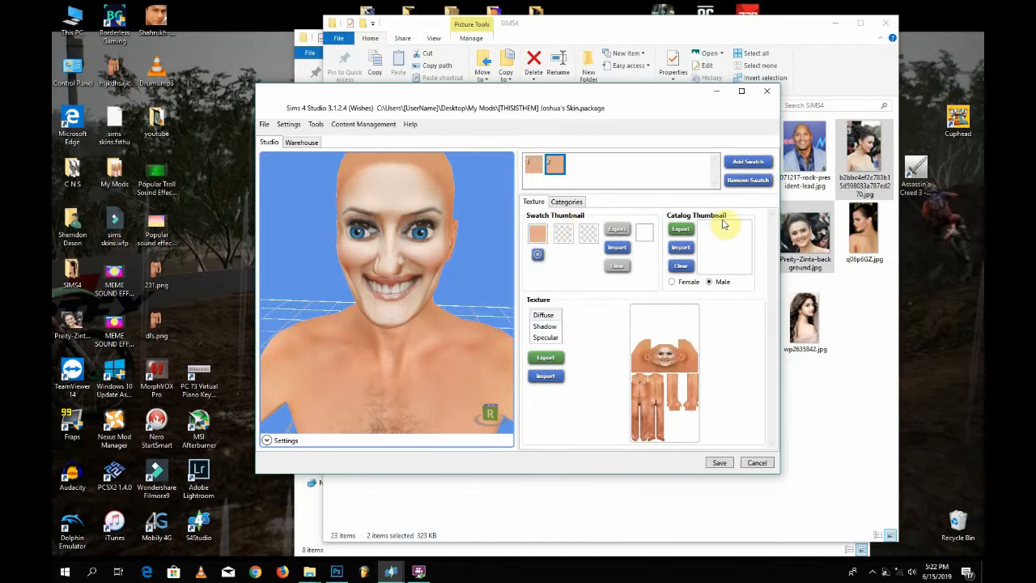
# Import Preity-Zinta-background.png from the Desktop as the second swatch's male catalog thumbnail.
pyautogui.click(675, 254)
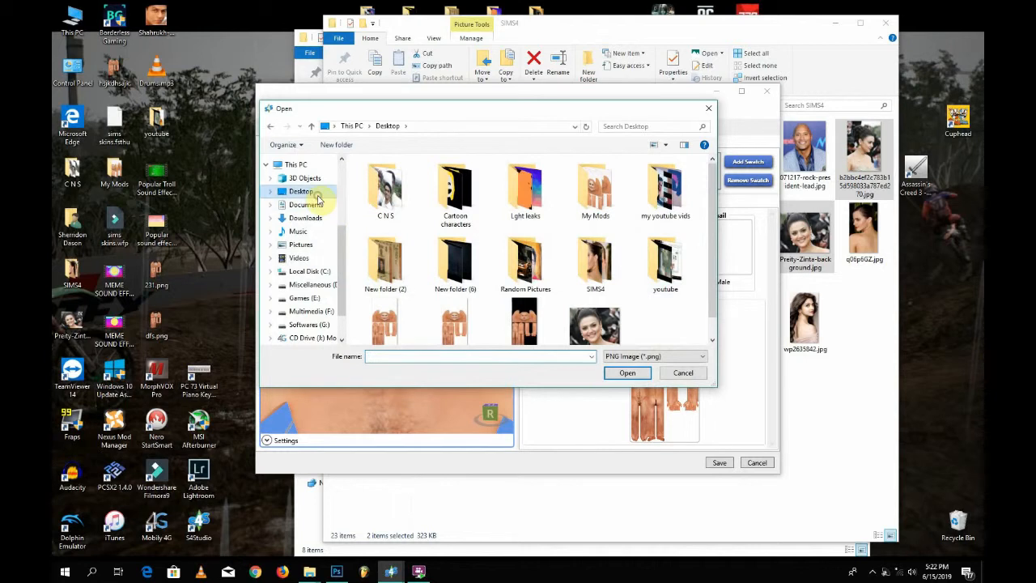
pyautogui.scroll(-1, 638, 271)
pyautogui.click(603, 307)
pyautogui.doubleClick(607, 304)
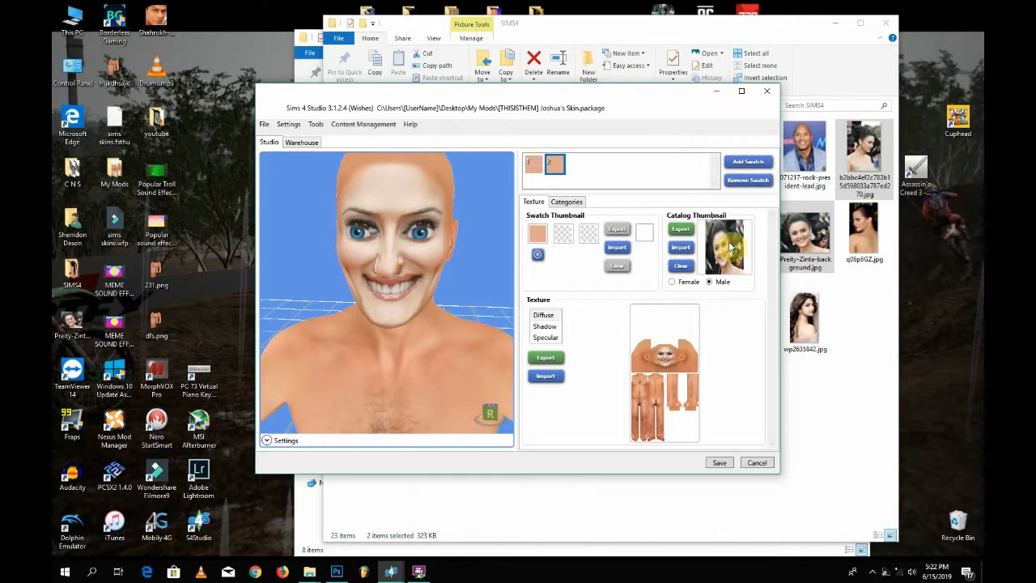
# Try enabling the Female gender flag for the second swatch, and review its remaining category options and part flags.
pyautogui.click(573, 202)
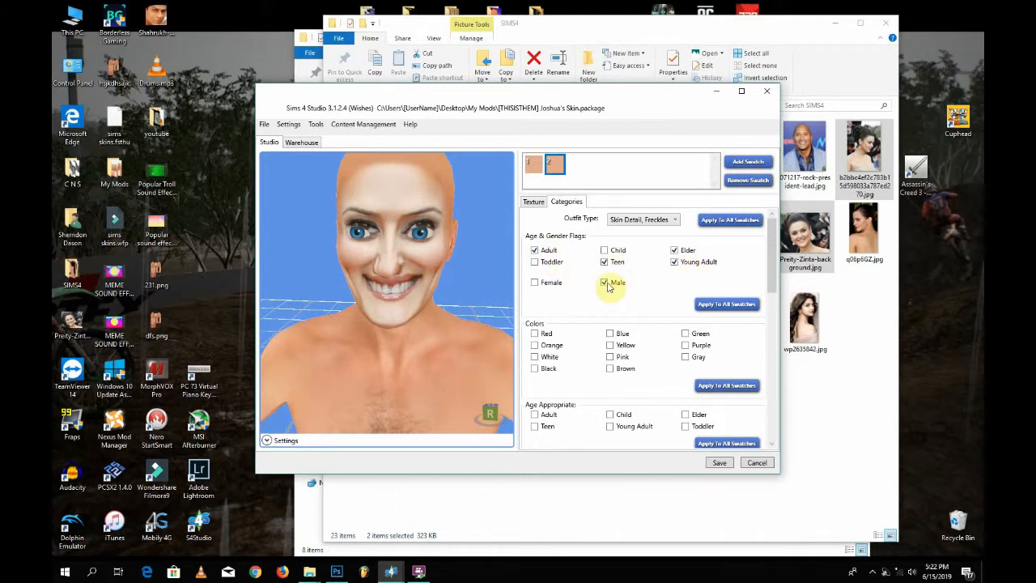
pyautogui.click(535, 281)
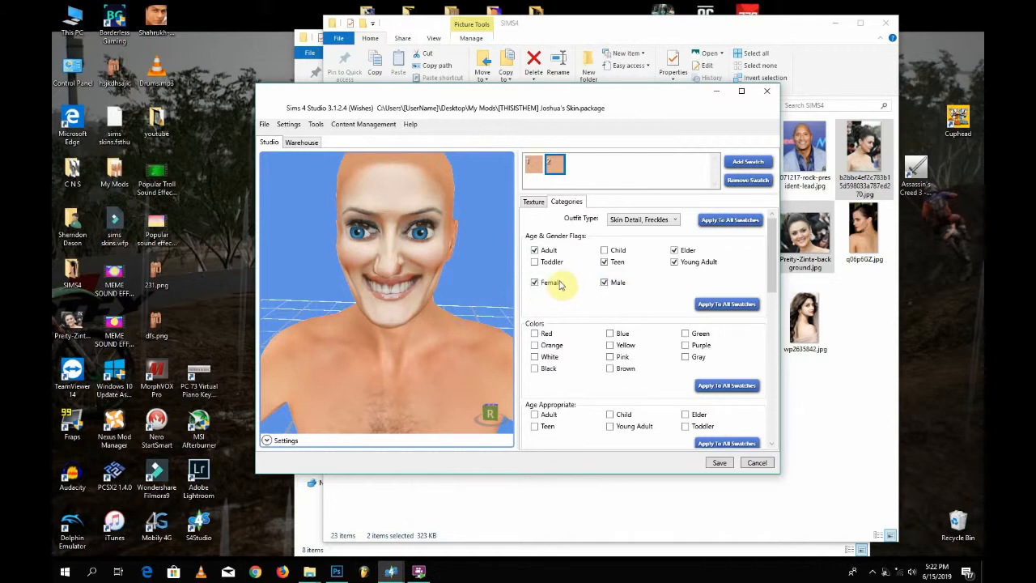
pyautogui.moveTo(772, 257); pyautogui.dragTo(772, 418)
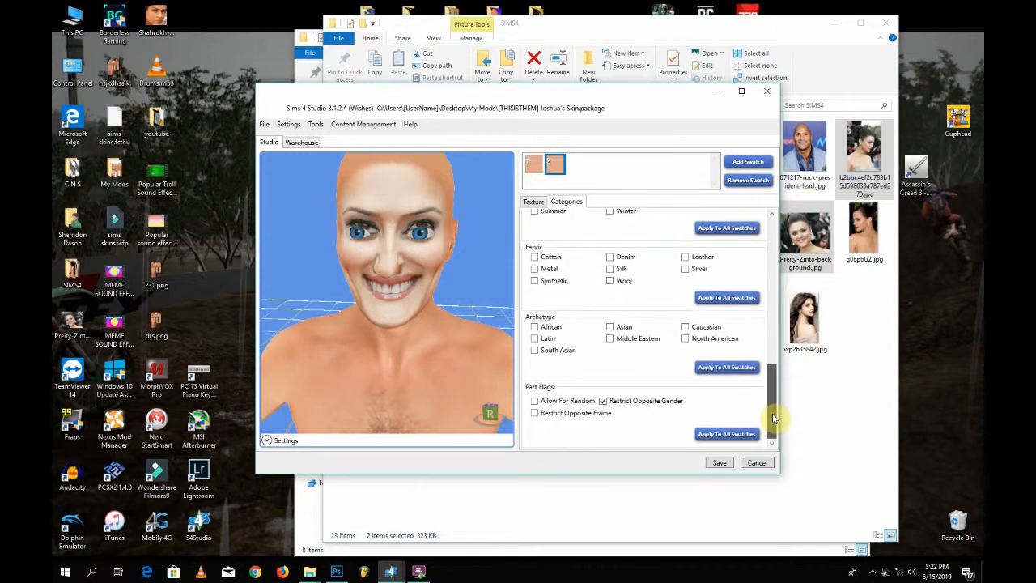
pyautogui.moveTo(773, 418); pyautogui.dragTo(785, 231)
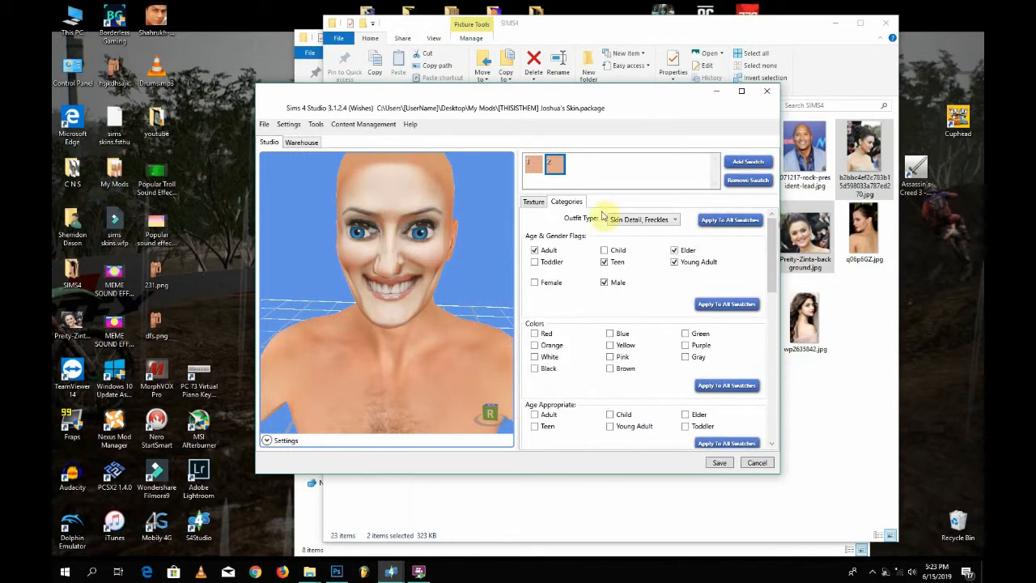
pyautogui.click(533, 203)
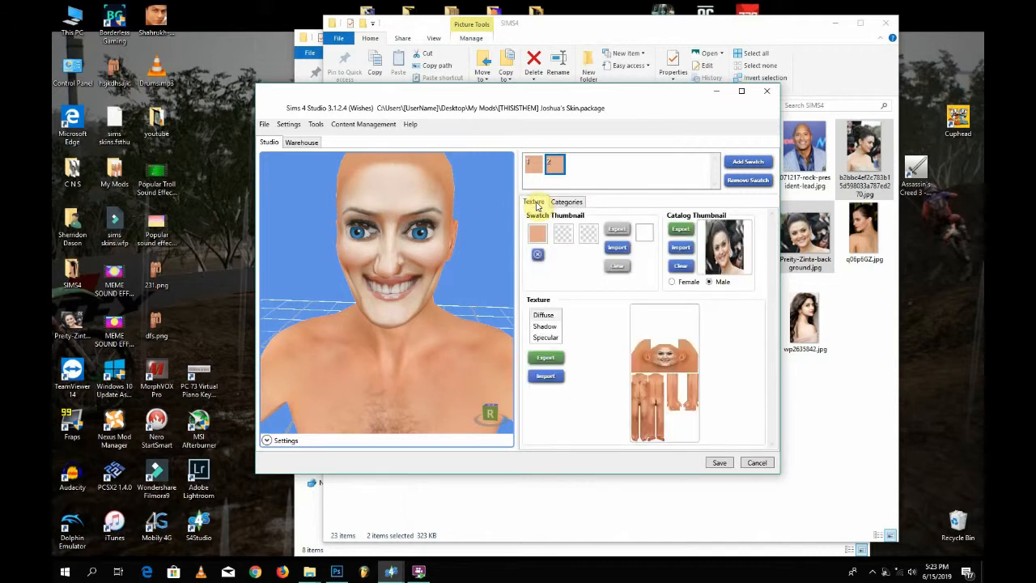
# Save the package as a new Sims 4 package named 1 on the Desktop.
pyautogui.click(265, 127)
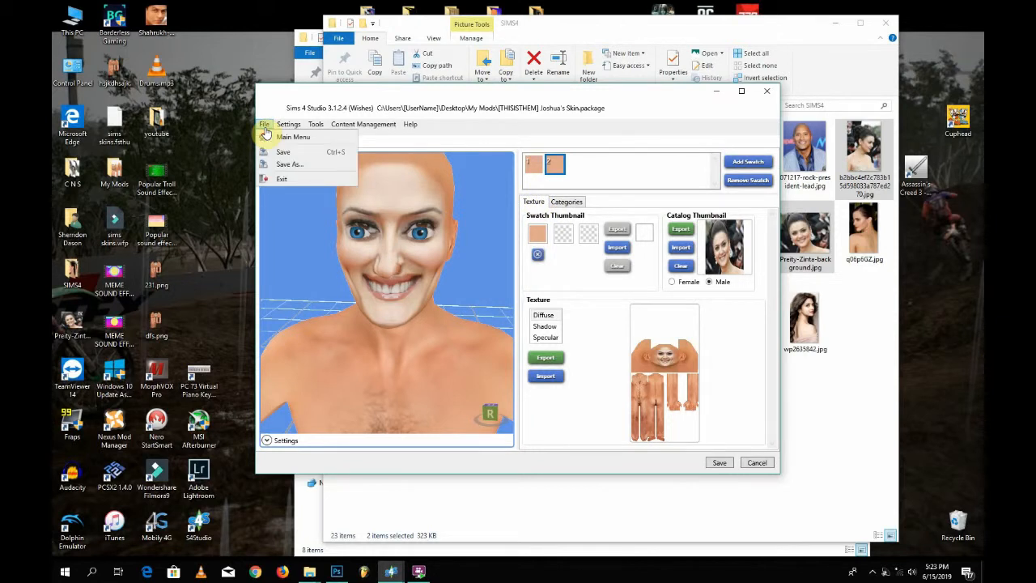
pyautogui.click(338, 165)
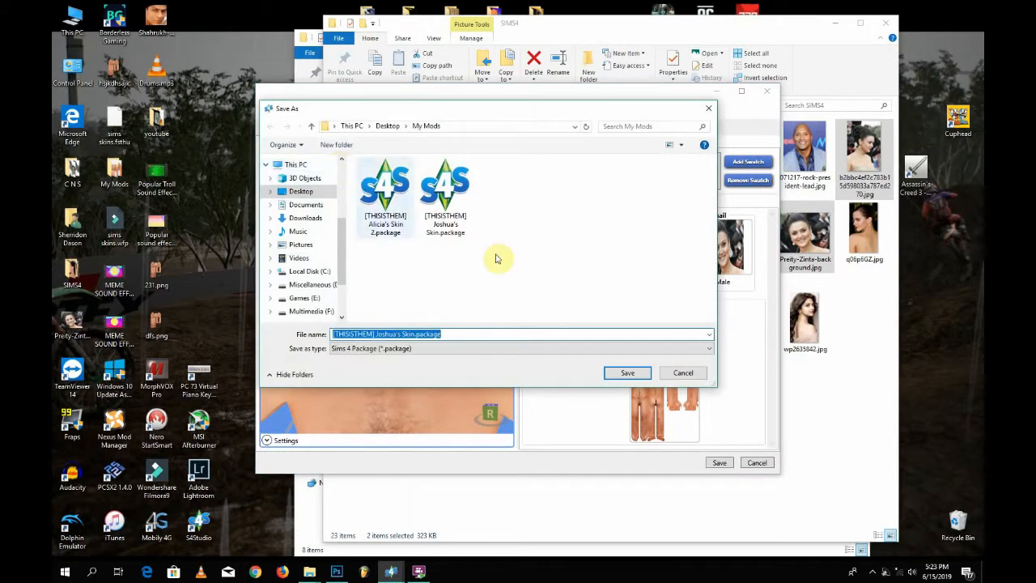
pyautogui.click(324, 192)
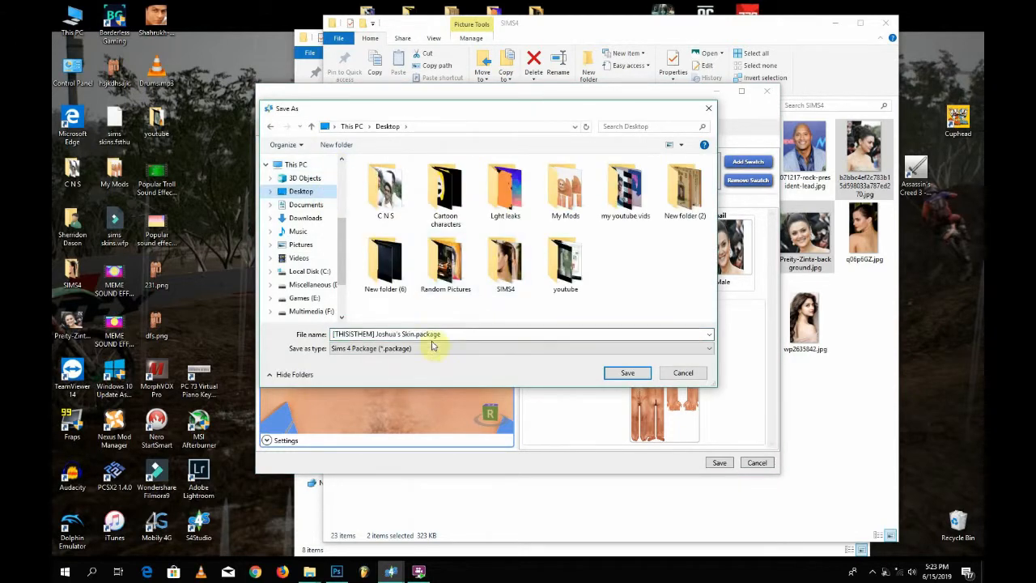
pyautogui.hotkey('ctrl', 'a')
pyautogui.write('a')
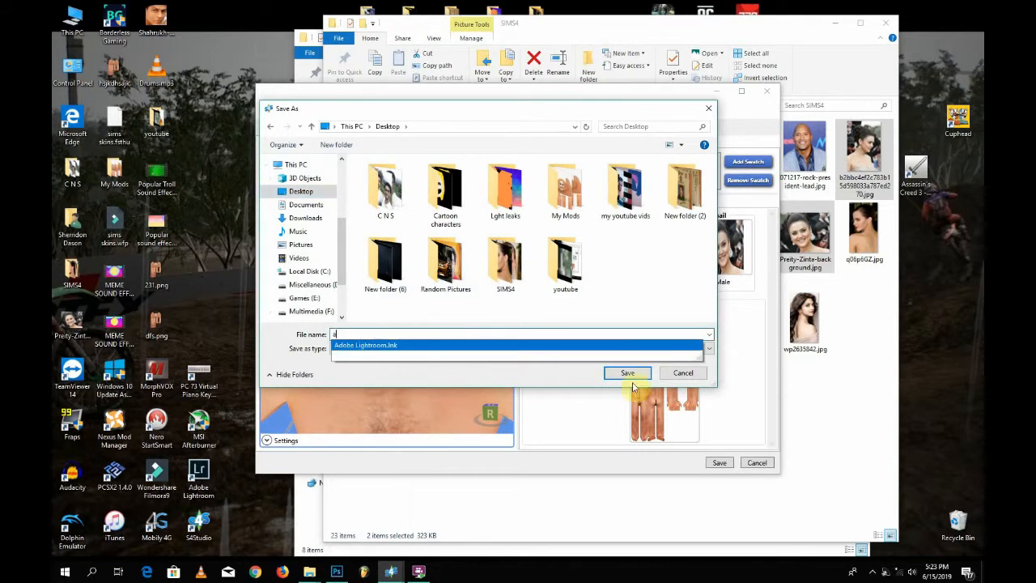
pyautogui.press('BackSpace')
pyautogui.write('1')
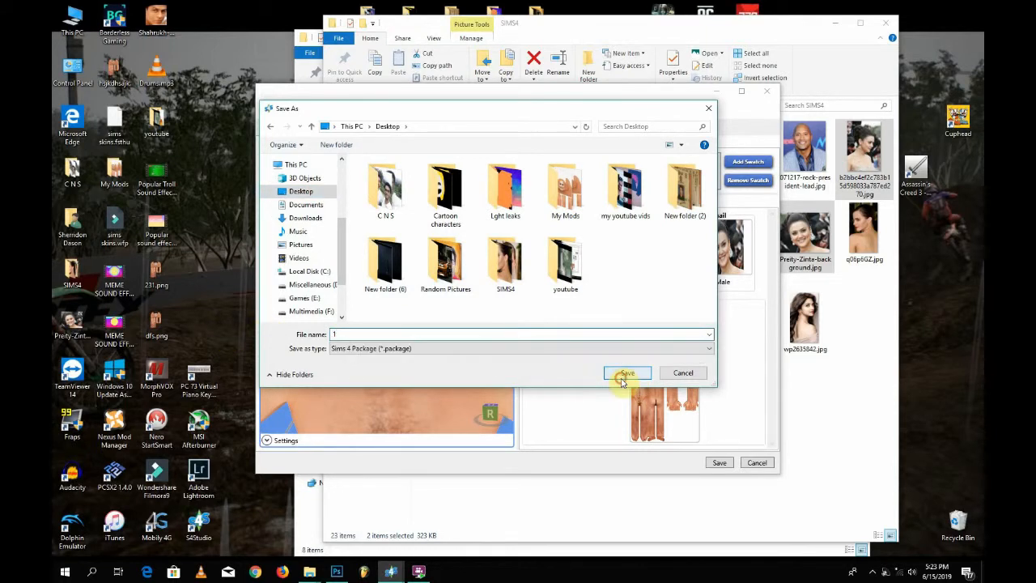
pyautogui.click(625, 374)
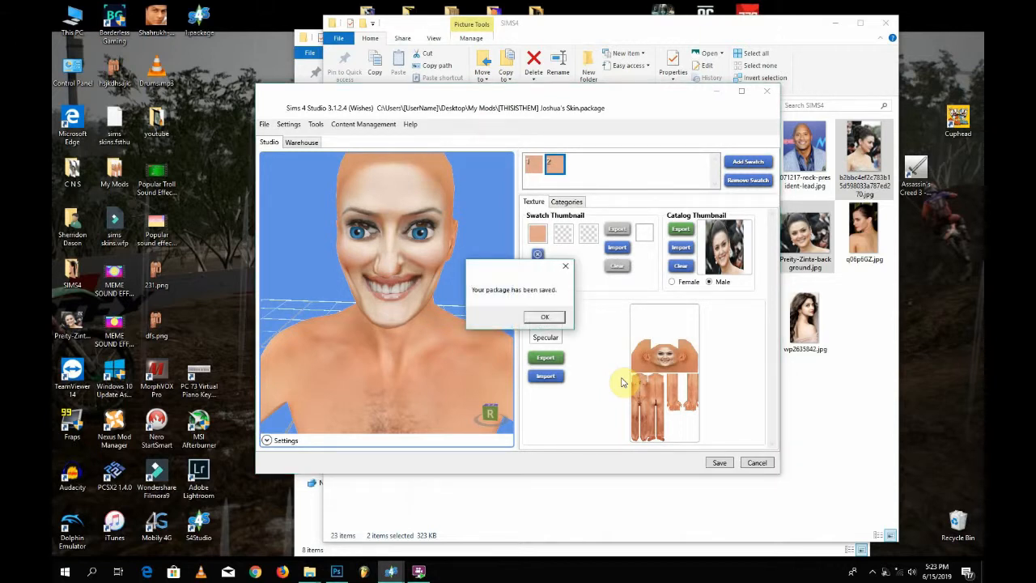
pyautogui.click(543, 318)
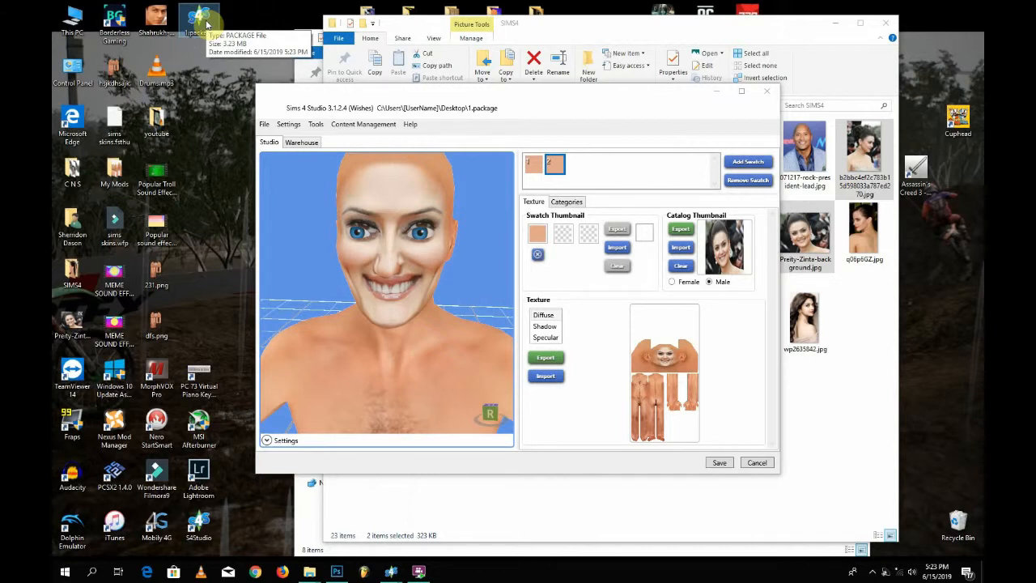
# Switch to Photoshop and make a tiny rectangular marquee selection at the inner end of an eyebrow in dfs.png.
pyautogui.click(346, 574)
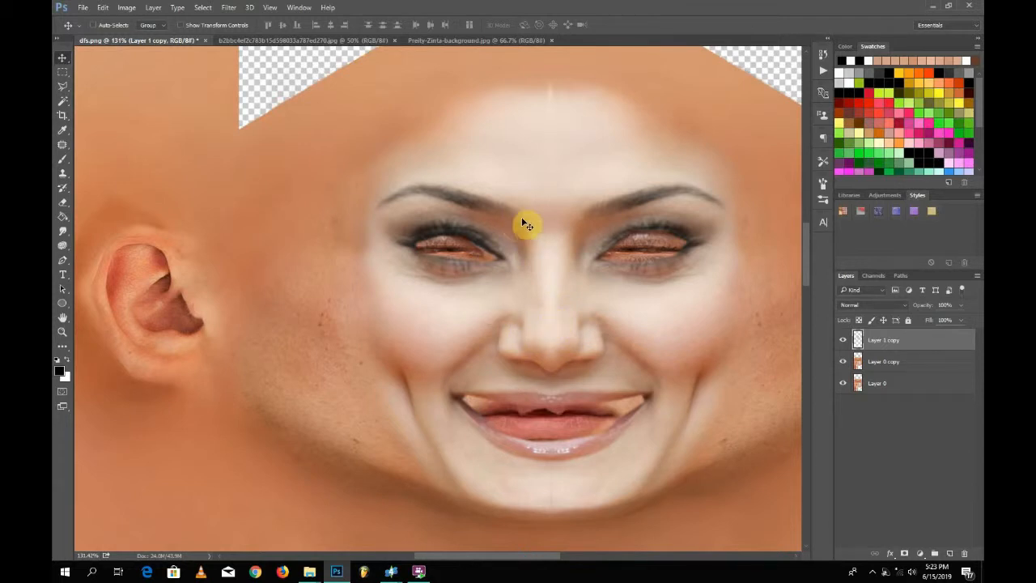
pyautogui.click(60, 88)
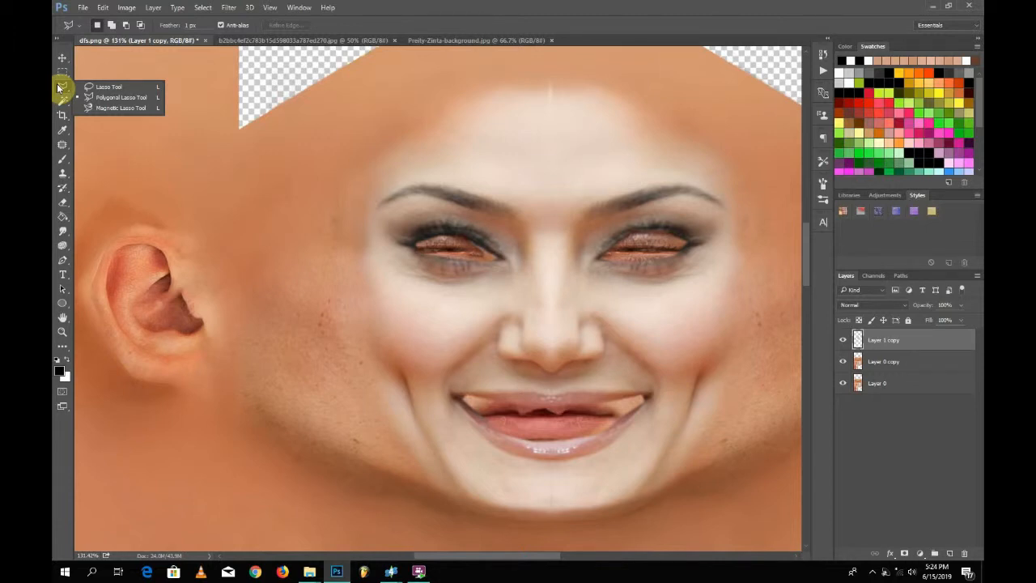
pyautogui.click(60, 75)
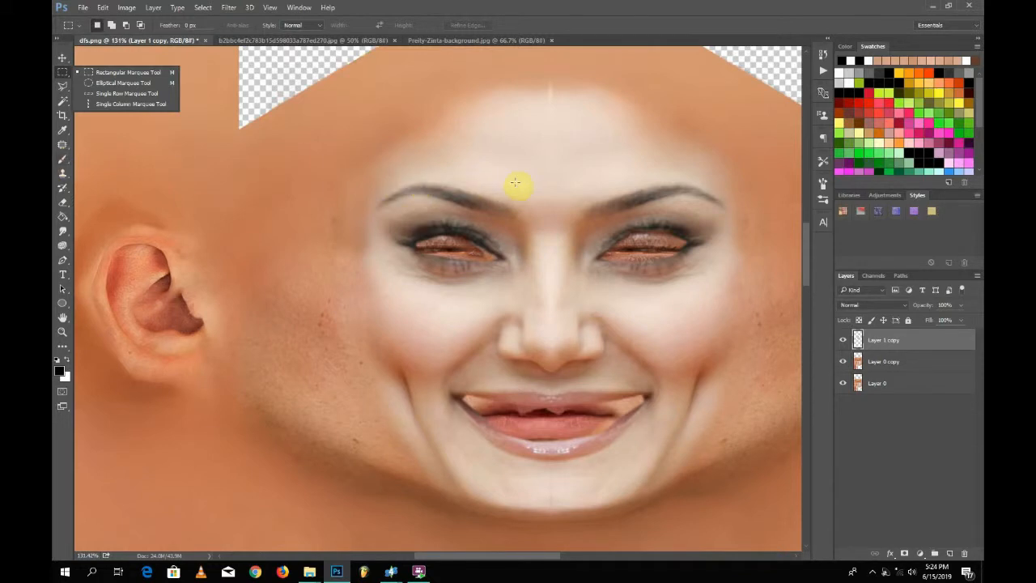
pyautogui.moveTo(523, 203)
pyautogui.mouseDown()
pyautogui.moveTo(490, 219)
pyautogui.moveTo(522, 196)
pyautogui.moveTo(516, 208)
pyautogui.mouseUp()
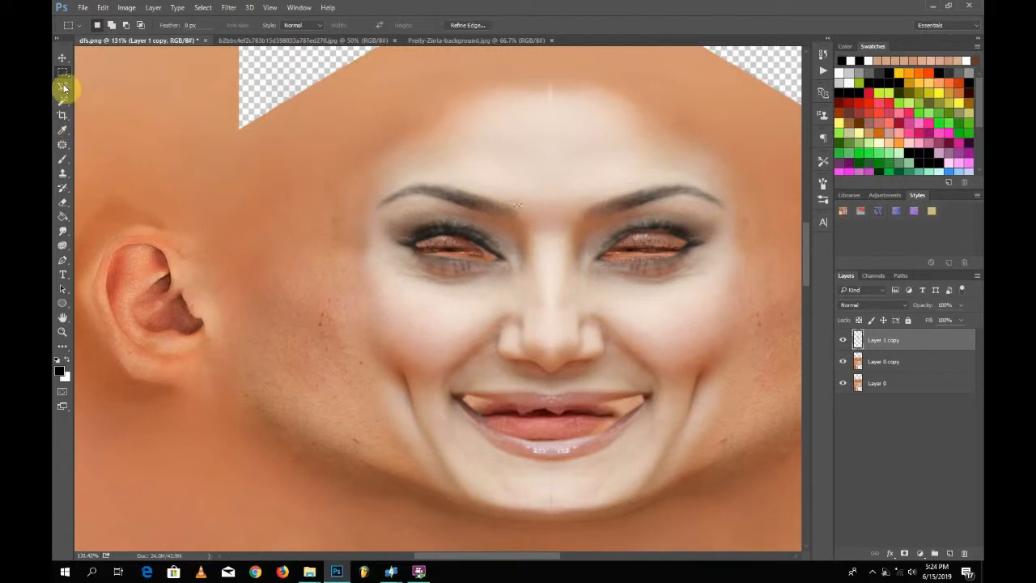
# Paint sampled skin over both eyebrows and most of the lips on Layer 1 copy with the Clone Stamp tool.
pyautogui.click(65, 187)
pyautogui.click(65, 174)
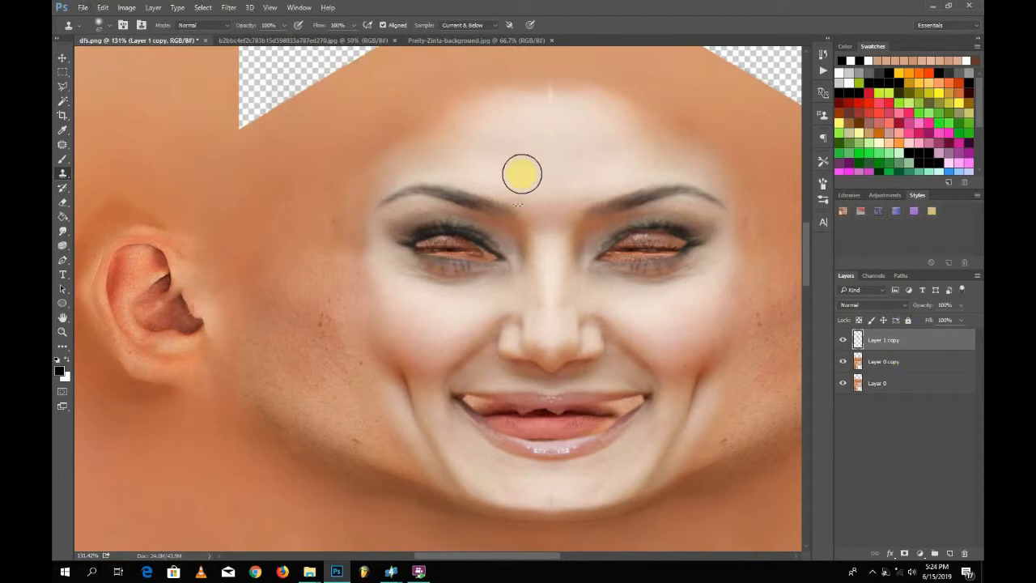
pyautogui.moveTo(521, 202)
pyautogui.mouseDown()
pyautogui.moveTo(425, 186)
pyautogui.moveTo(376, 205)
pyautogui.moveTo(432, 179)
pyautogui.moveTo(507, 230)
pyautogui.moveTo(554, 175)
pyautogui.moveTo(609, 207)
pyautogui.moveTo(598, 210)
pyautogui.moveTo(665, 187)
pyautogui.moveTo(743, 199)
pyautogui.moveTo(474, 196)
pyautogui.moveTo(731, 176)
pyautogui.moveTo(712, 123)
pyautogui.moveTo(658, 208)
pyautogui.moveTo(647, 196)
pyautogui.moveTo(523, 202)
pyautogui.moveTo(539, 169)
pyautogui.mouseUp()
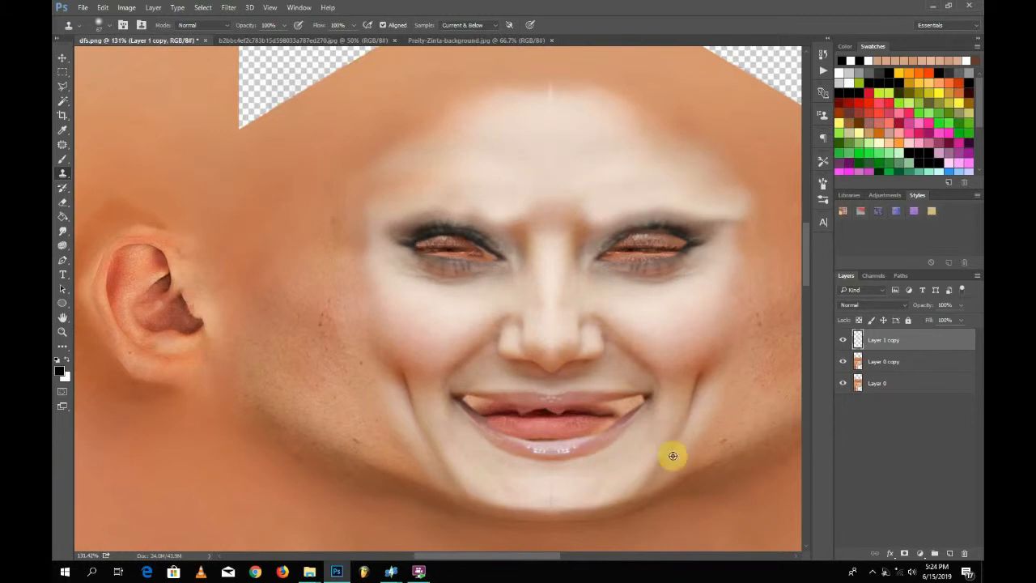
pyautogui.keyDown('alt'); pyautogui.click(624, 456); pyautogui.keyUp('alt')
pyautogui.moveTo(574, 457)
pyautogui.mouseDown()
pyautogui.moveTo(514, 455)
pyautogui.moveTo(598, 455)
pyautogui.moveTo(628, 408)
pyautogui.moveTo(529, 460)
pyautogui.moveTo(474, 432)
pyautogui.moveTo(560, 445)
pyautogui.moveTo(540, 456)
pyautogui.moveTo(550, 464)
pyautogui.moveTo(530, 449)
pyautogui.moveTo(558, 440)
pyautogui.moveTo(490, 432)
pyautogui.moveTo(526, 455)
pyautogui.moveTo(470, 419)
pyautogui.moveTo(464, 401)
pyautogui.moveTo(515, 410)
pyautogui.moveTo(529, 393)
pyautogui.moveTo(575, 470)
pyautogui.moveTo(573, 443)
pyautogui.moveTo(514, 440)
pyautogui.moveTo(529, 436)
pyautogui.moveTo(540, 392)
pyautogui.mouseUp()
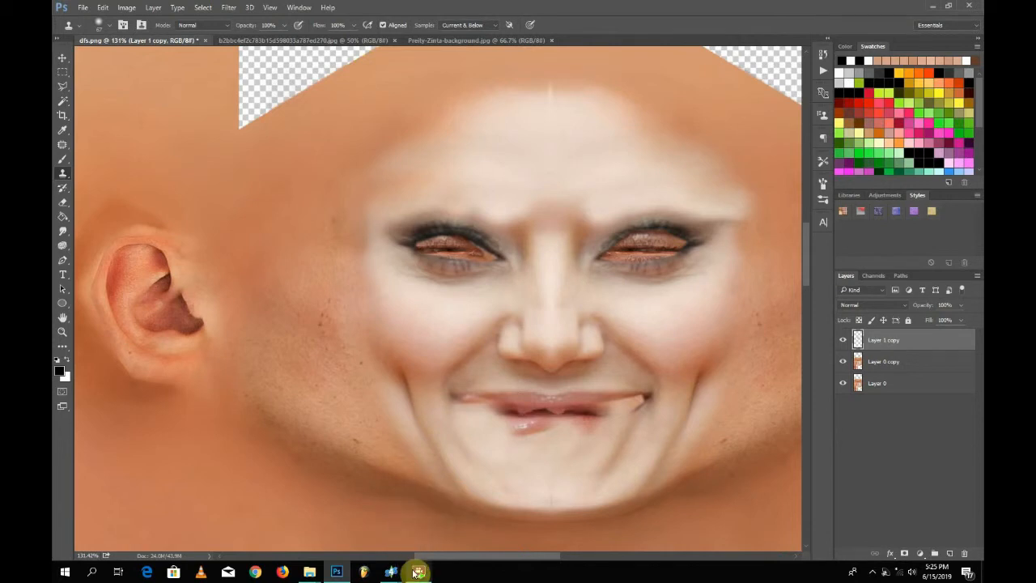
pyautogui.moveTo(416, 572)
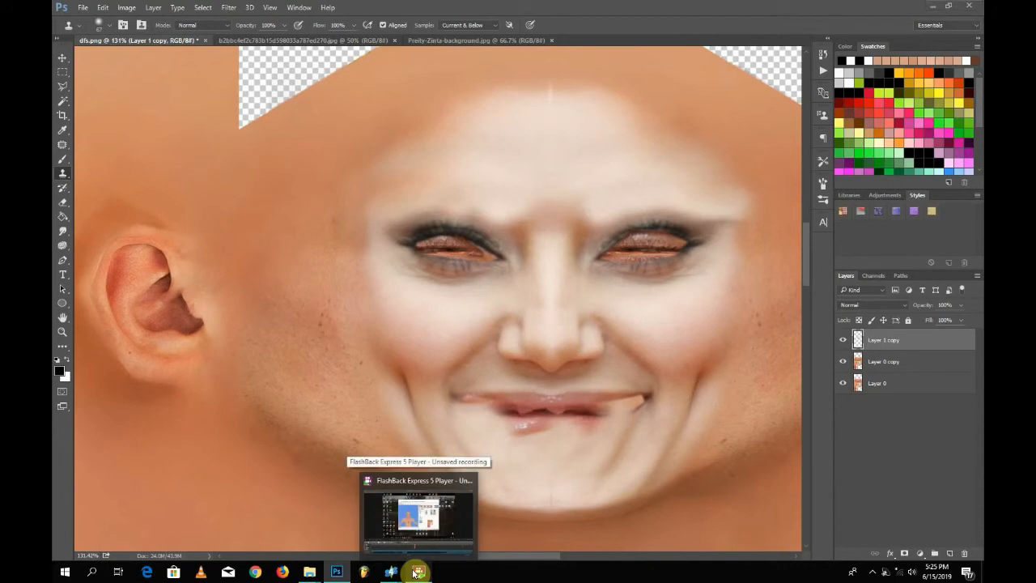
pyautogui.click(416, 572)
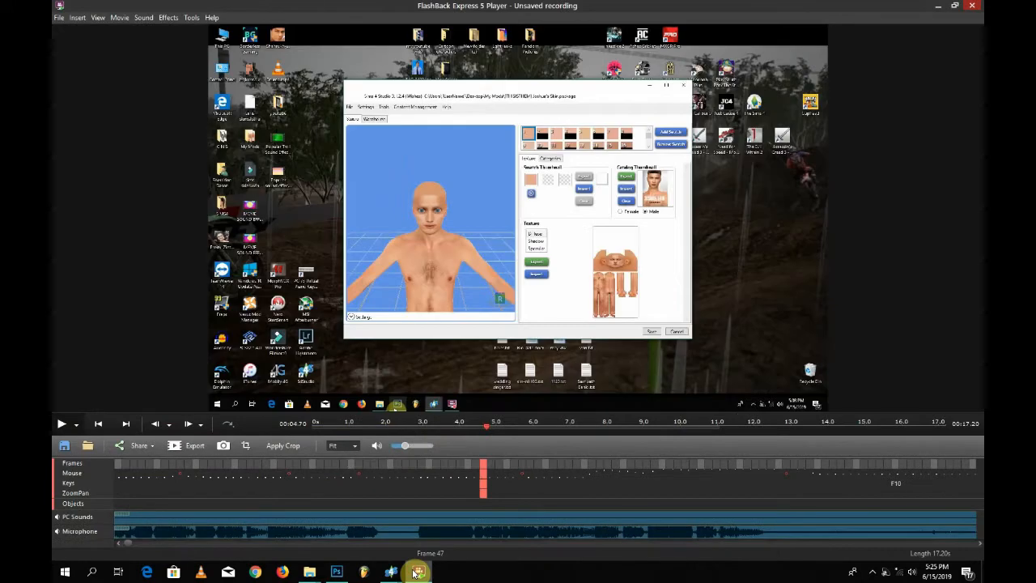
pyautogui.moveTo(406, 573)
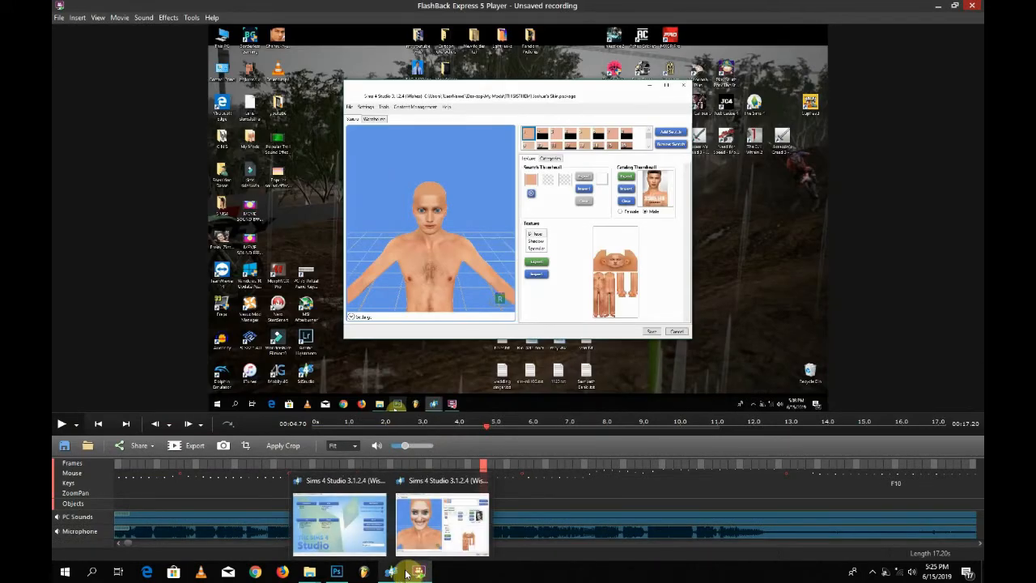